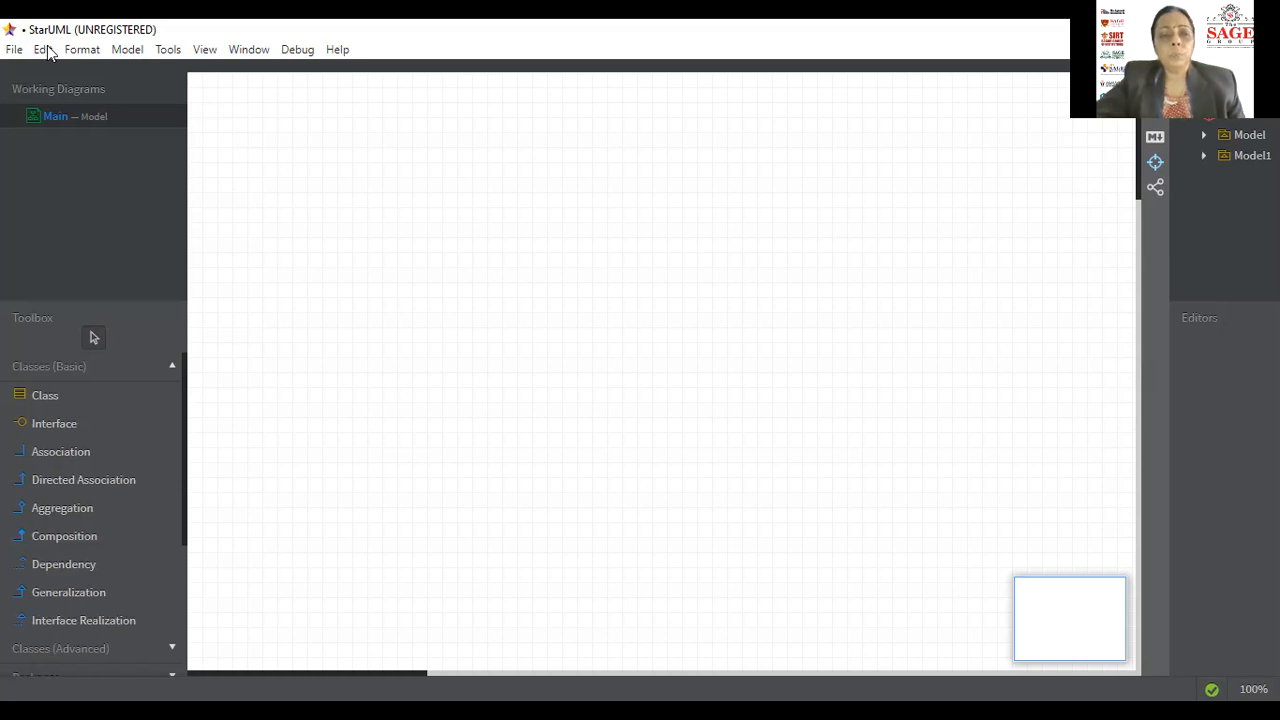
Step: Add a new use case diagram to the project
click(124, 50)
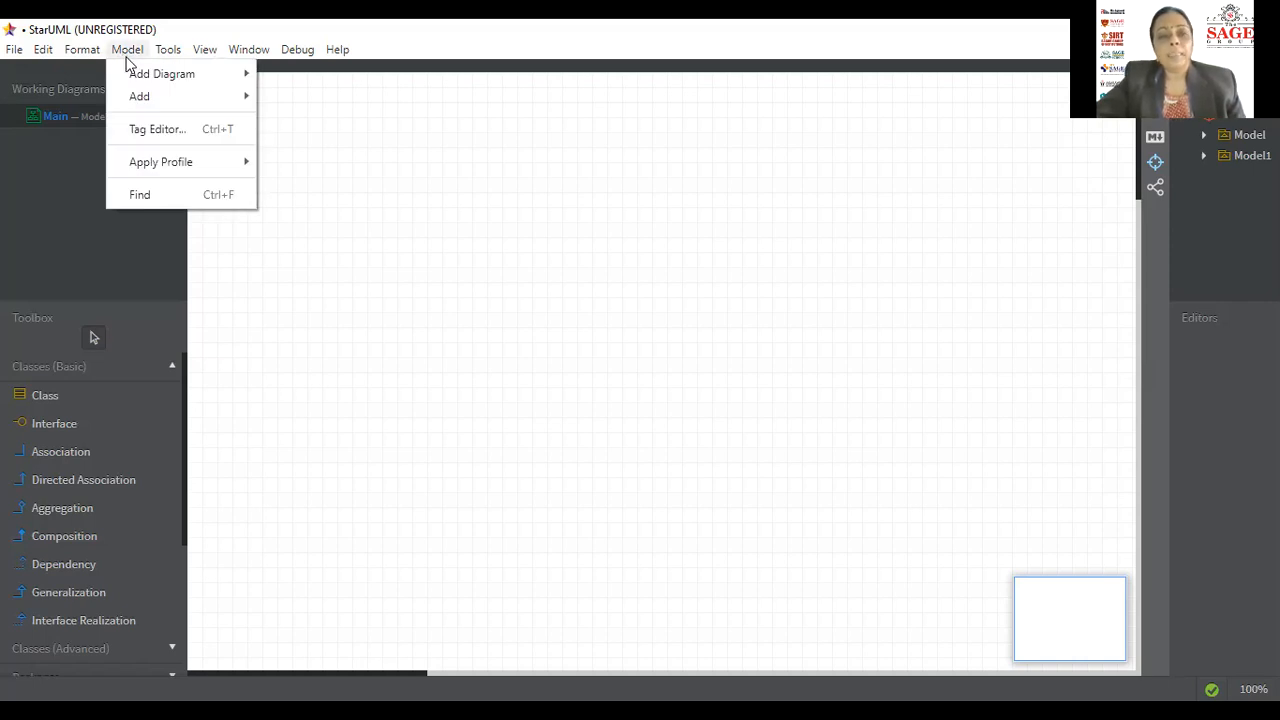
mouse_move(140, 75)
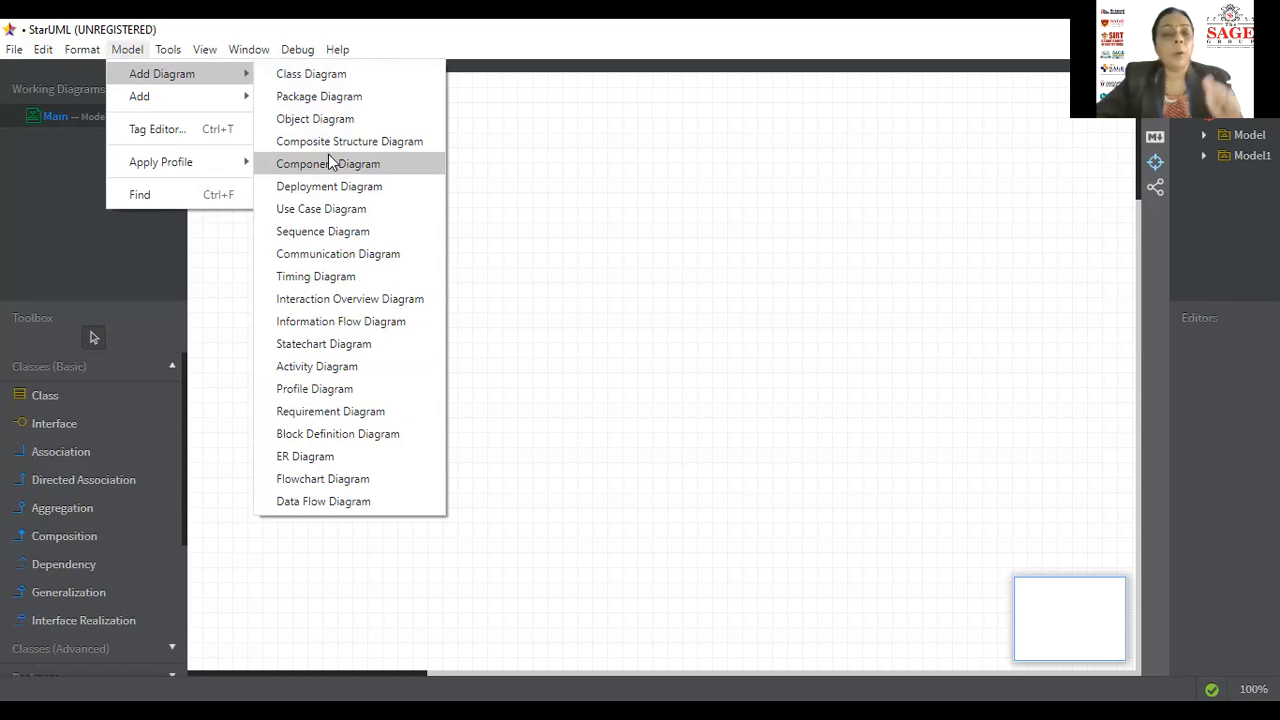
click(330, 214)
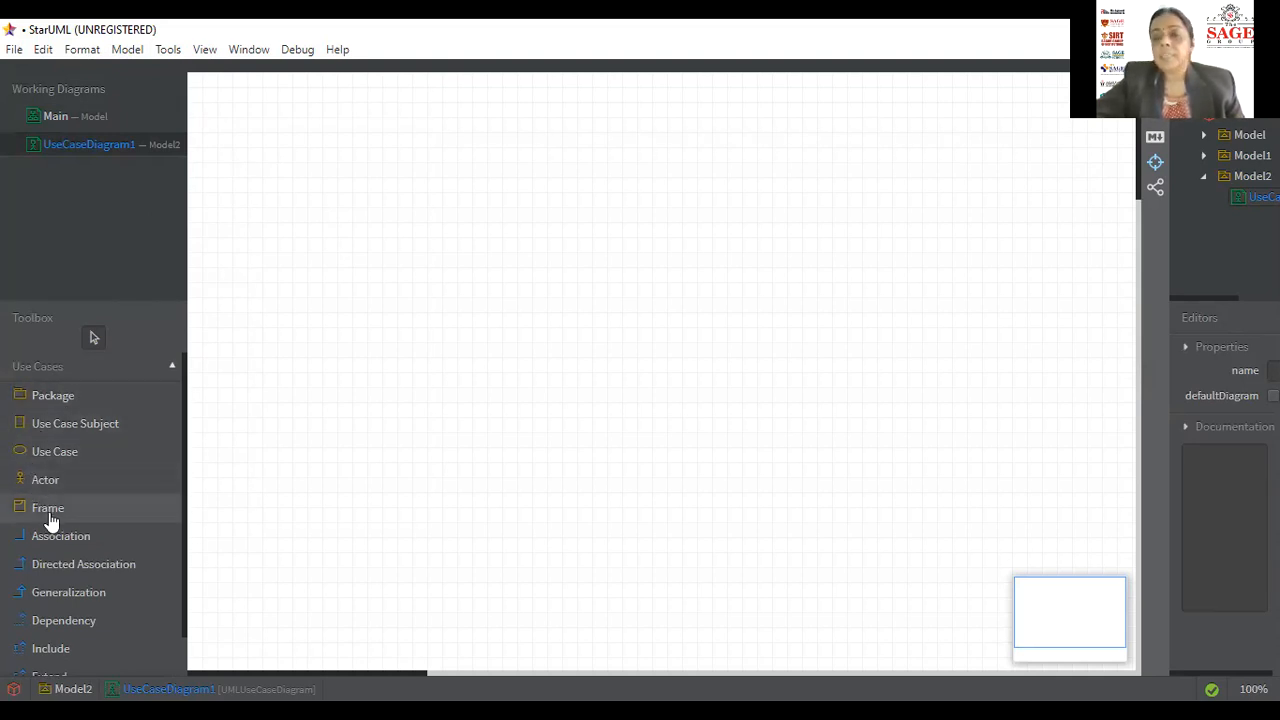
Step: Draw a tall use case subject in the middle of the diagram and name it "automated trading system"
click(107, 433)
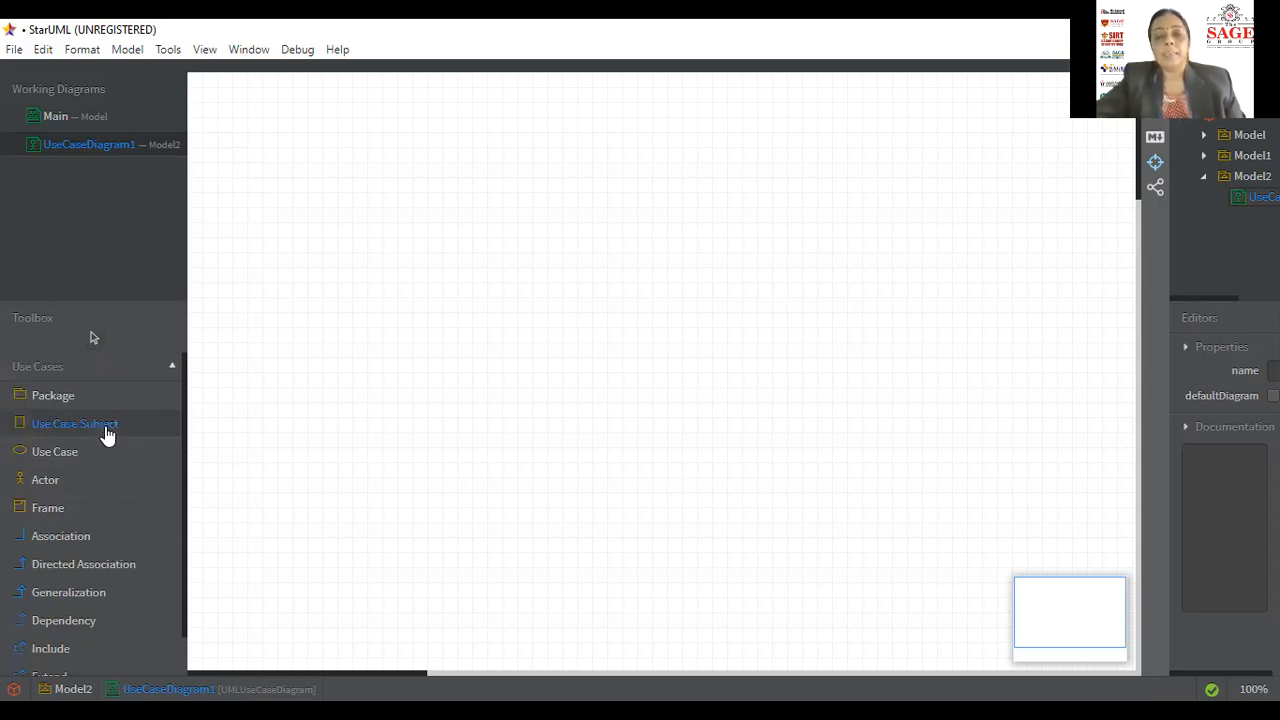
drag(443, 125, 806, 651)
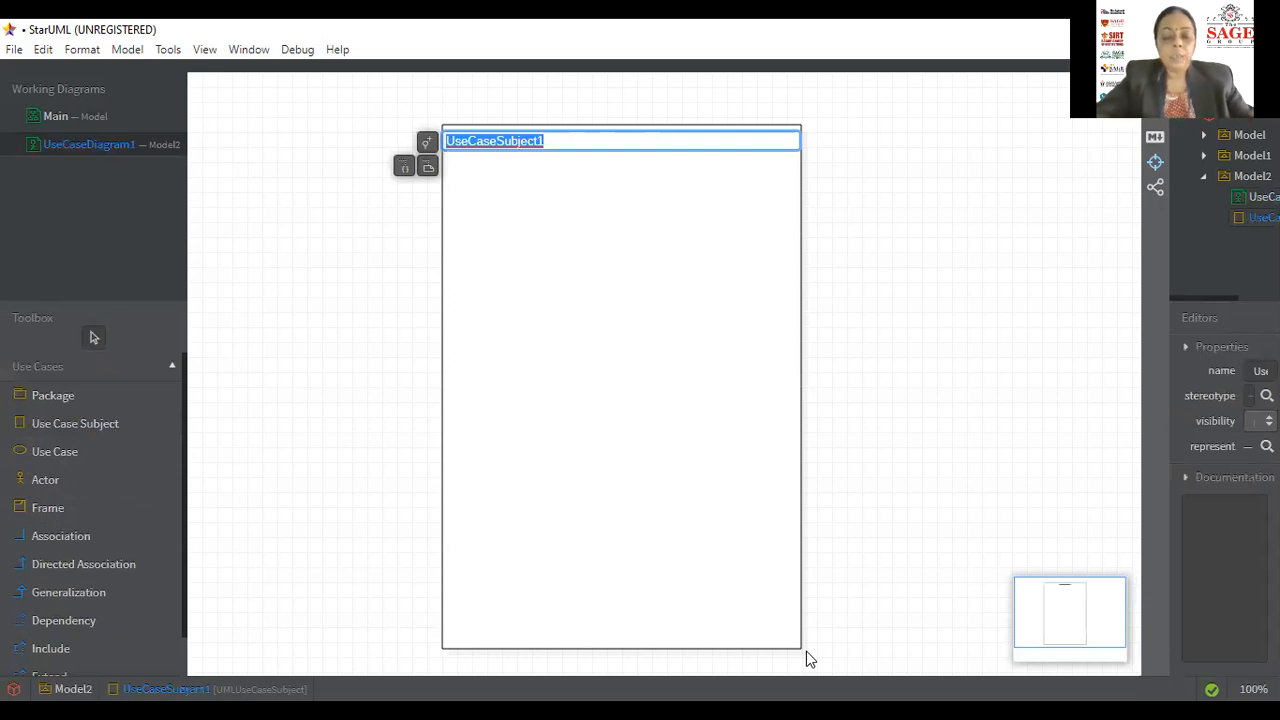
text(auto)
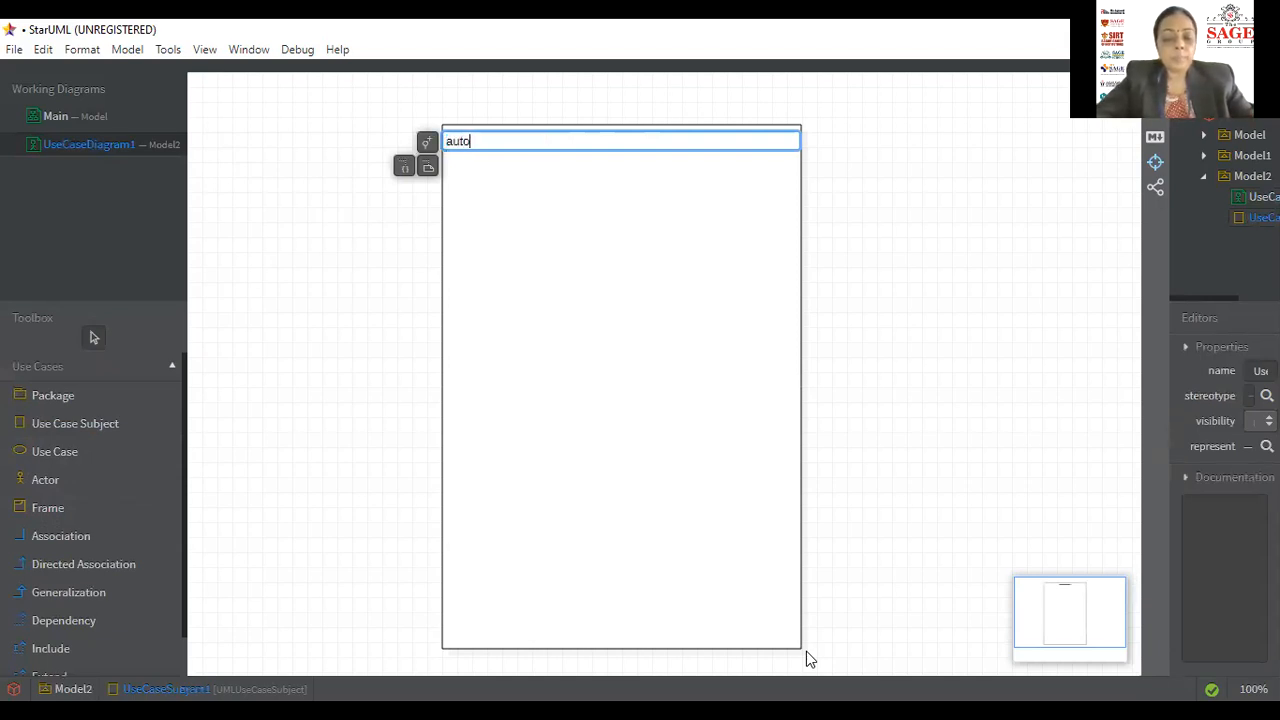
text(mated )
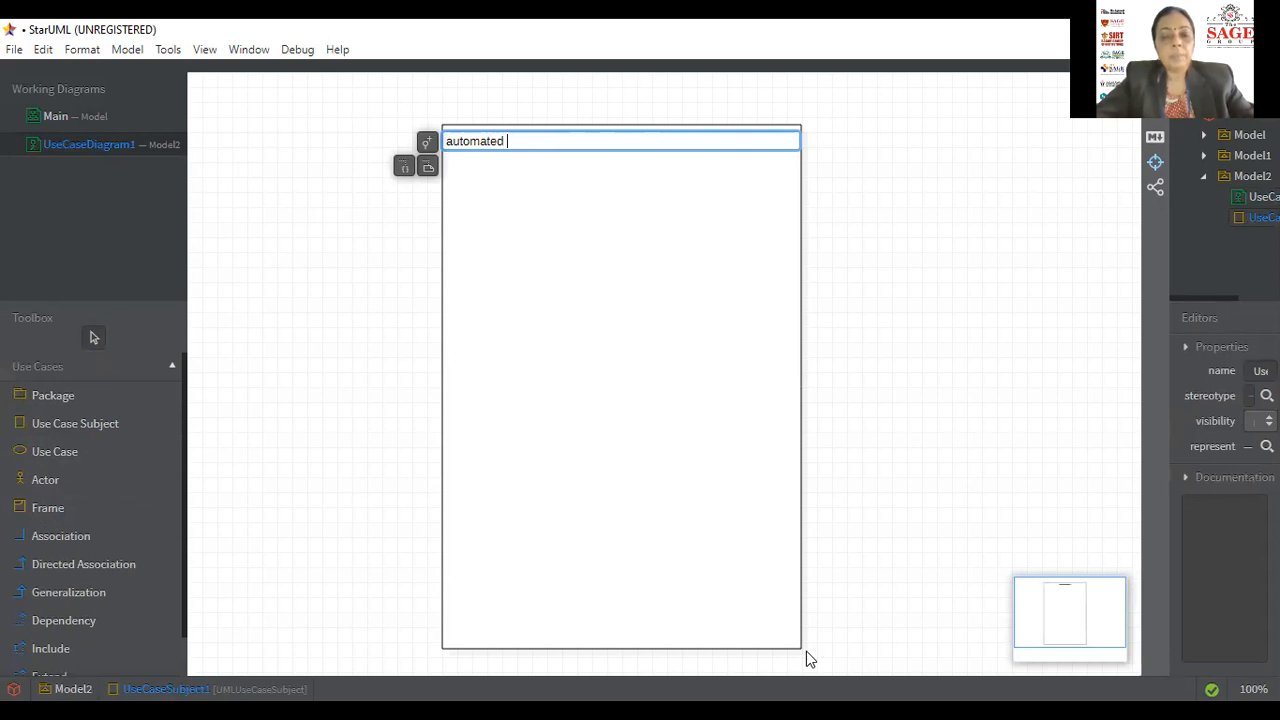
text(trading)
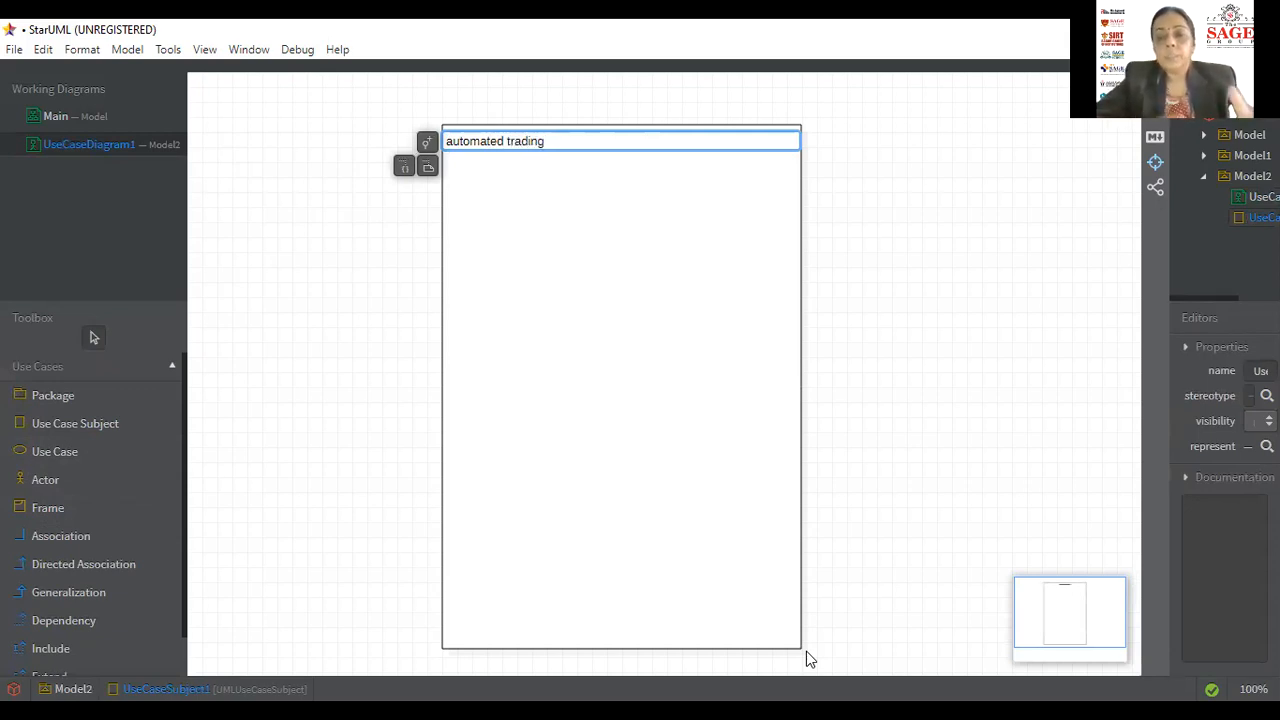
text( sy)
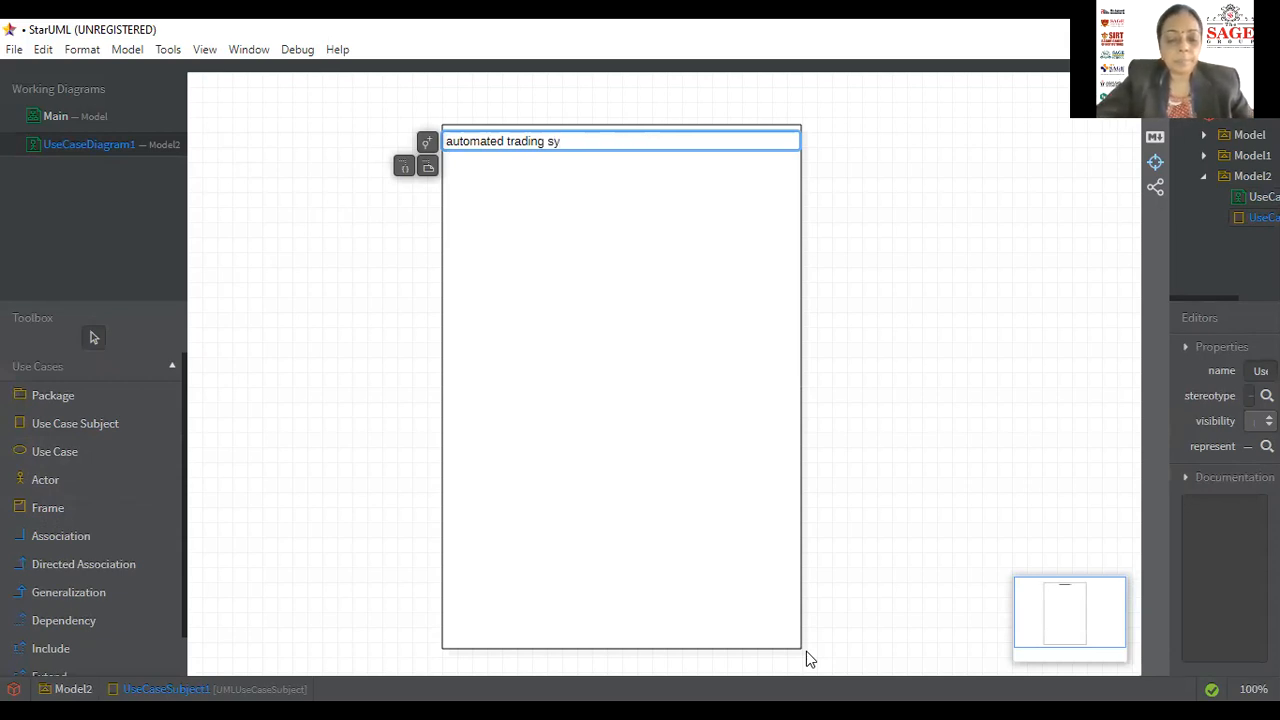
text(stem)
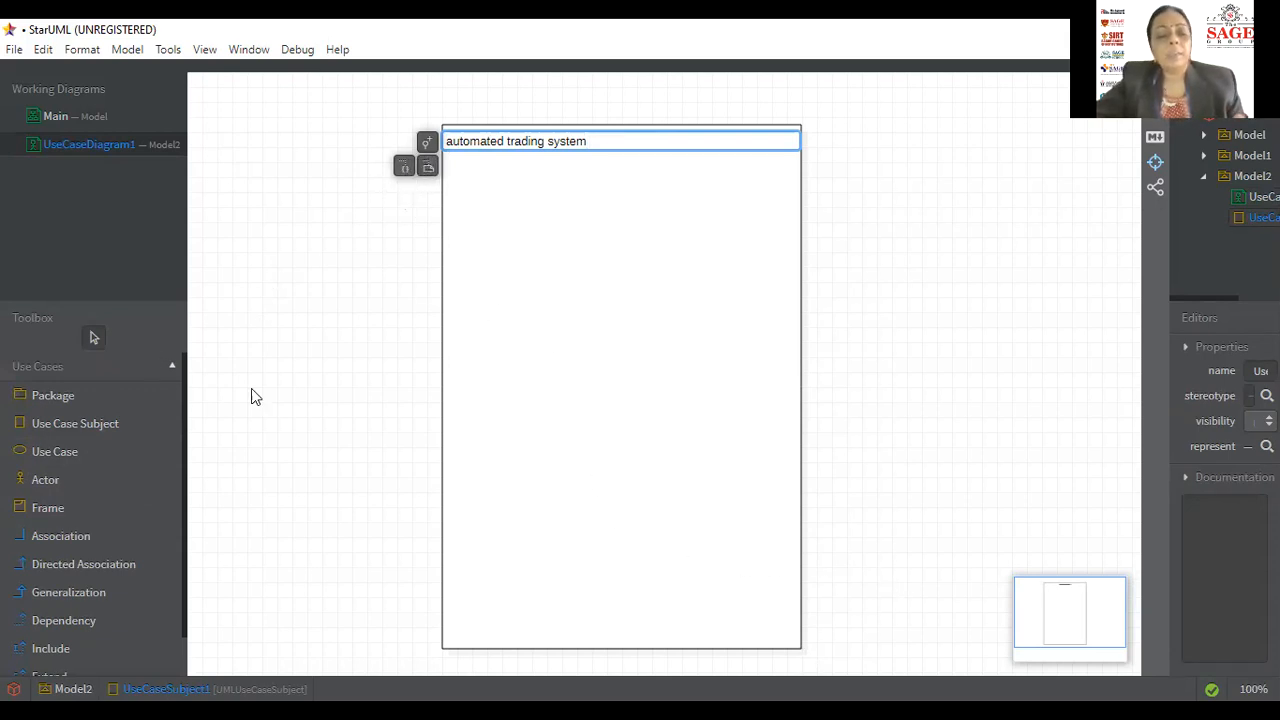
Step: Place an actor named "Customer" outside the subject, to the left of its upper part
click(48, 481)
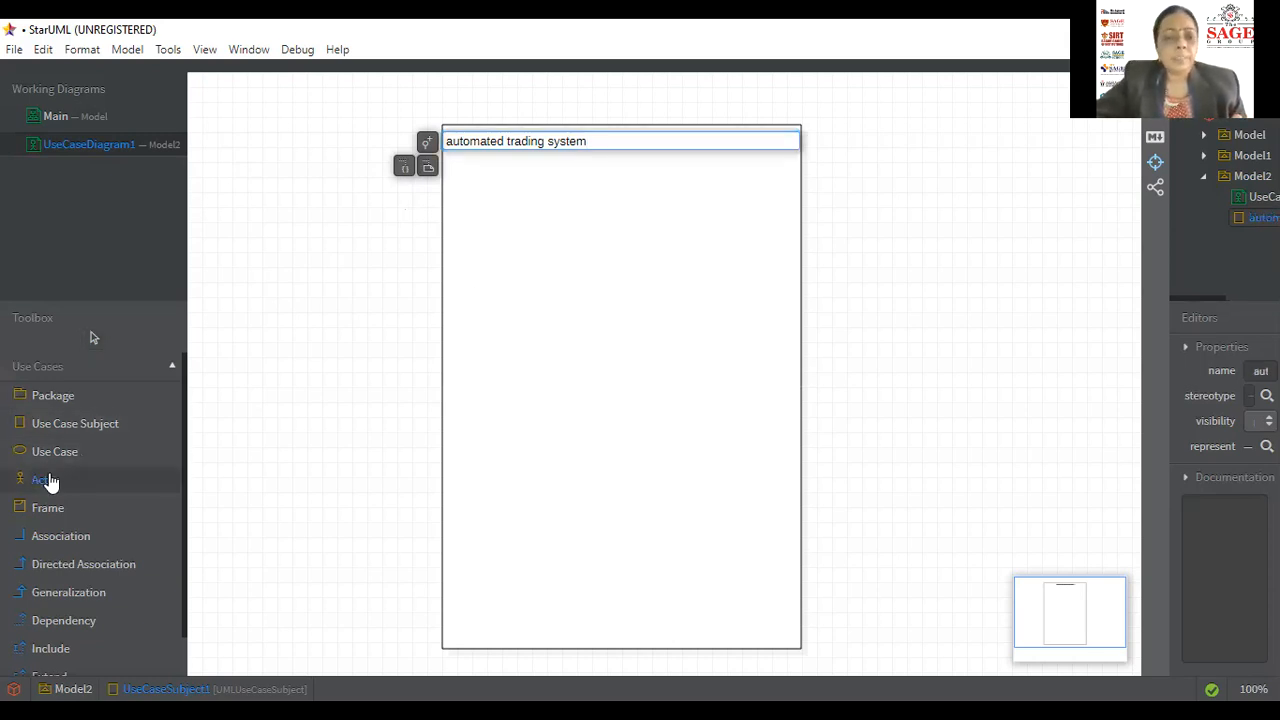
click(319, 229)
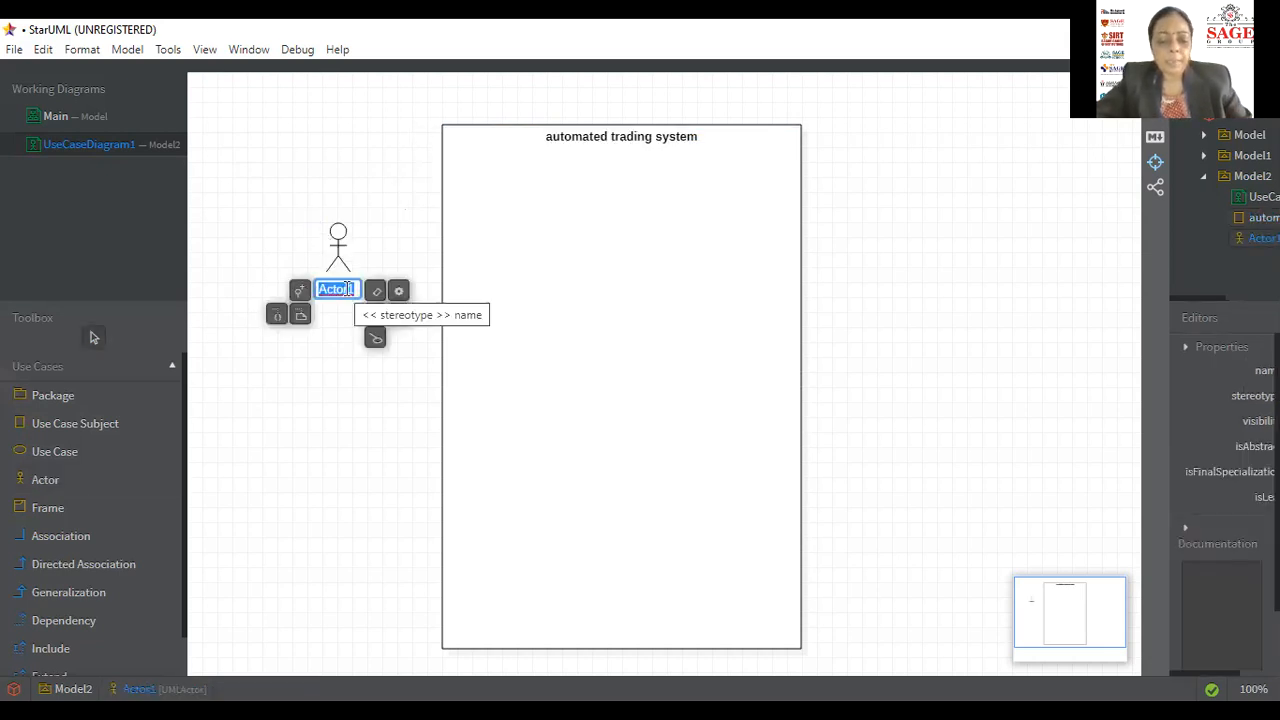
text(Cus)
text(tomer)
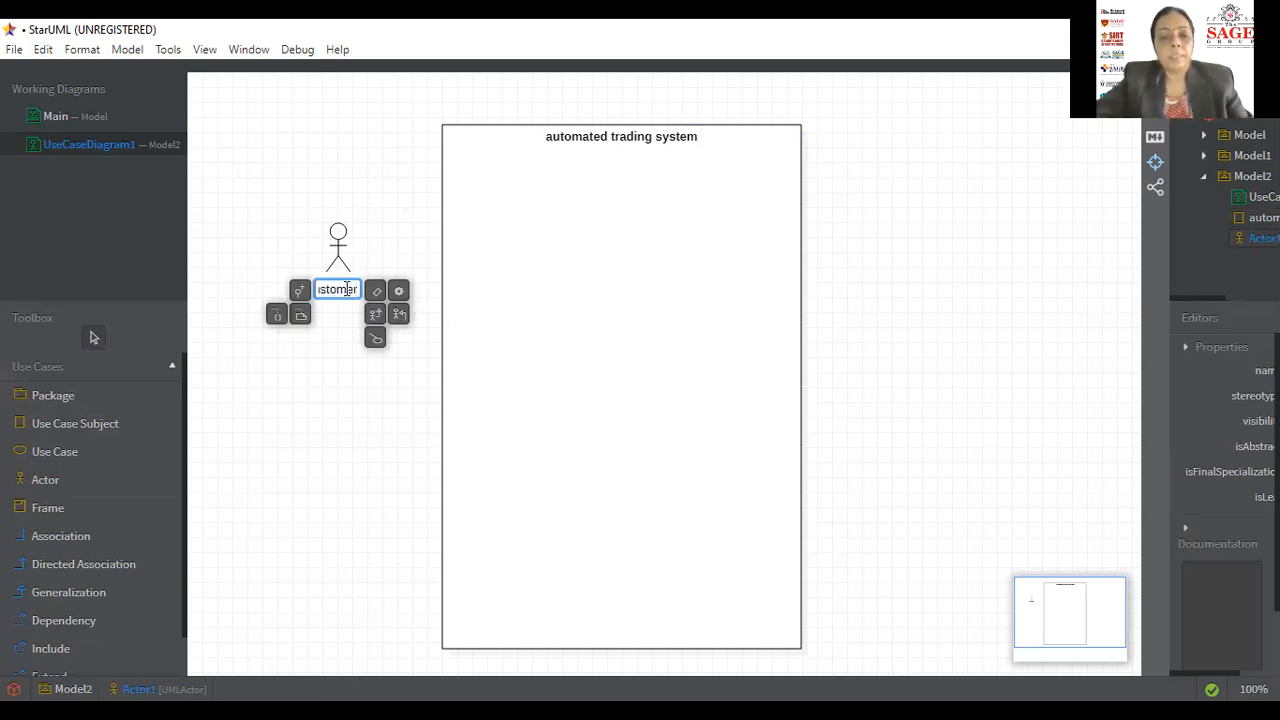
Step: Place an actor named "bank" outside the subject on its right side
click(61, 486)
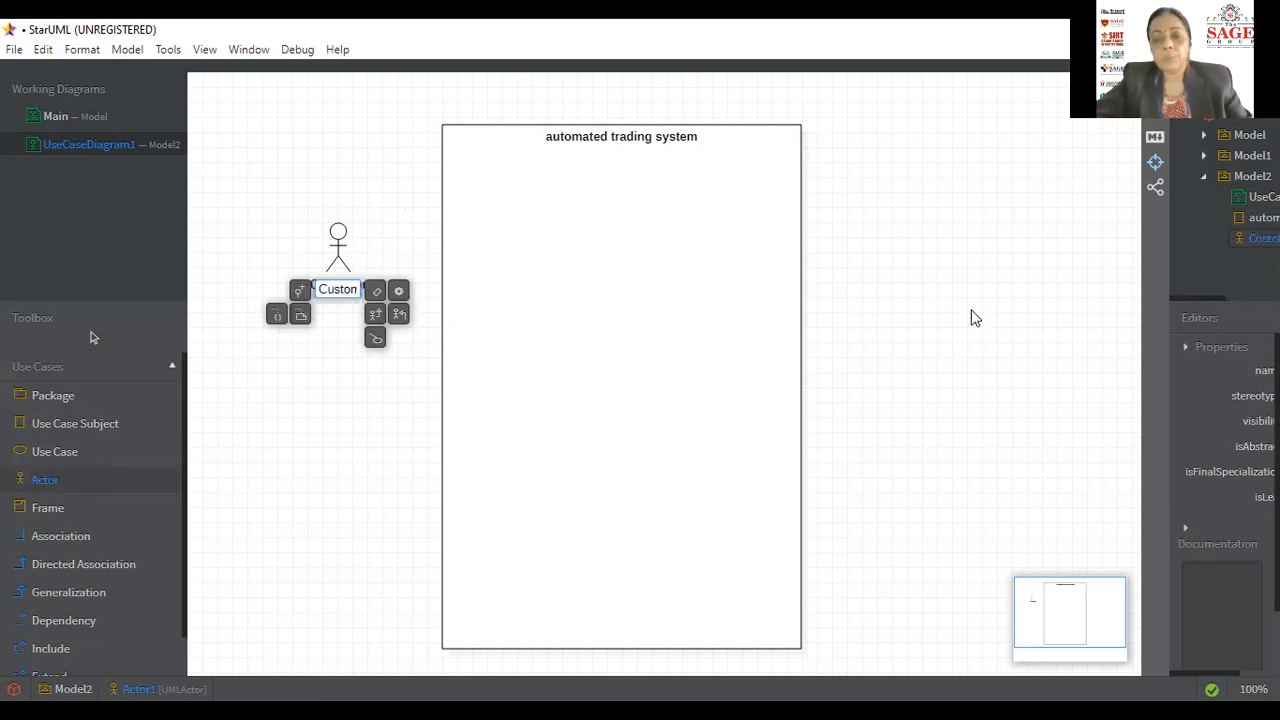
click(929, 300)
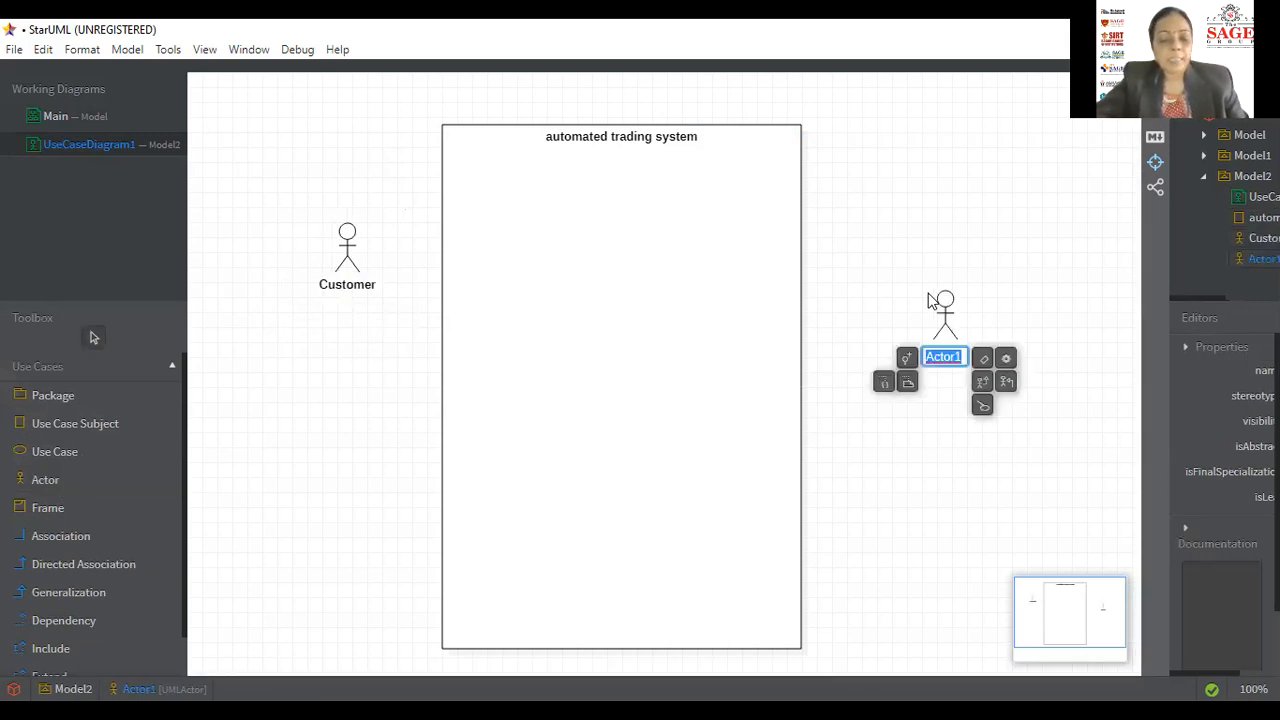
text(bank)
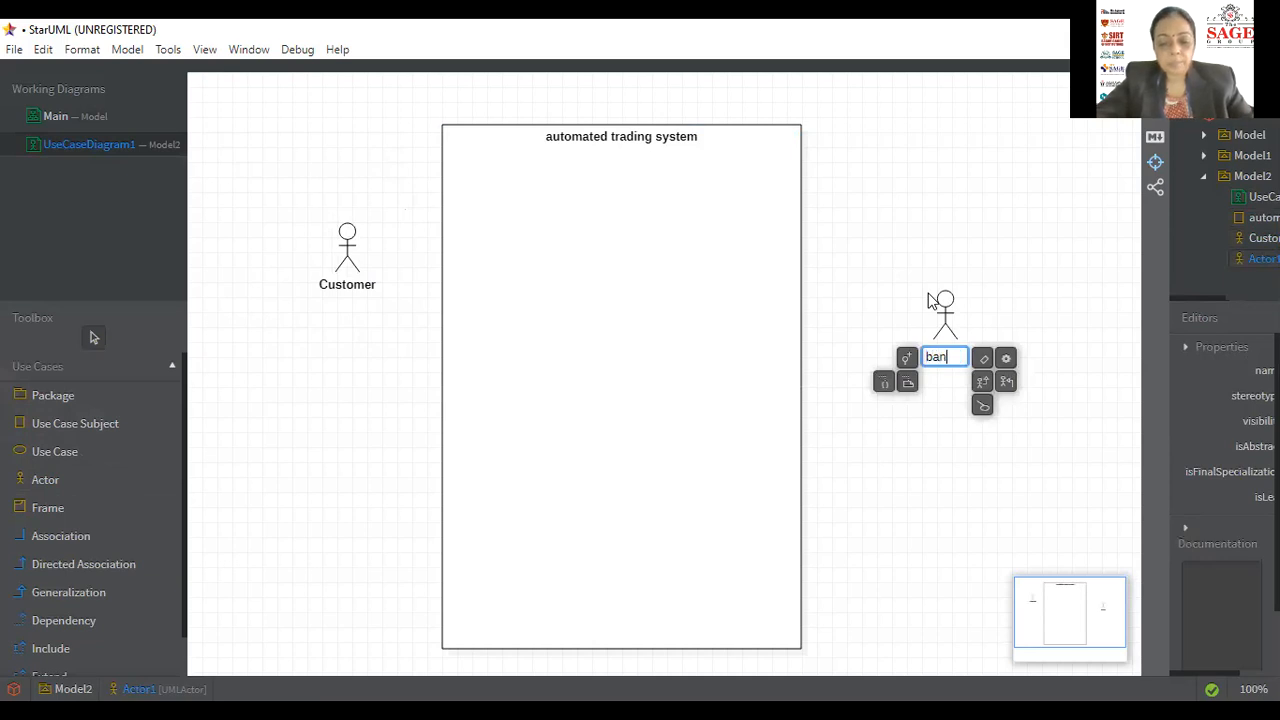
Step: Add a third actor labelled "amnage" to the right of the subject and move it below the bank actor
click(77, 479)
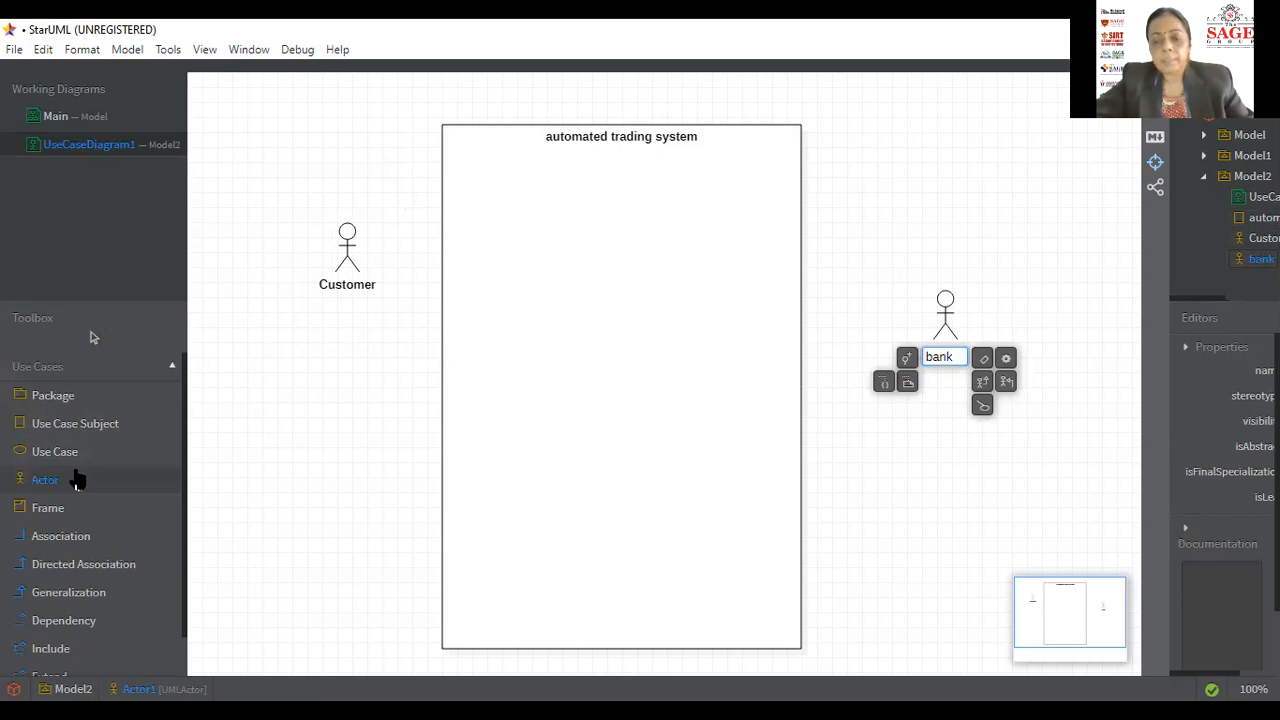
click(885, 213)
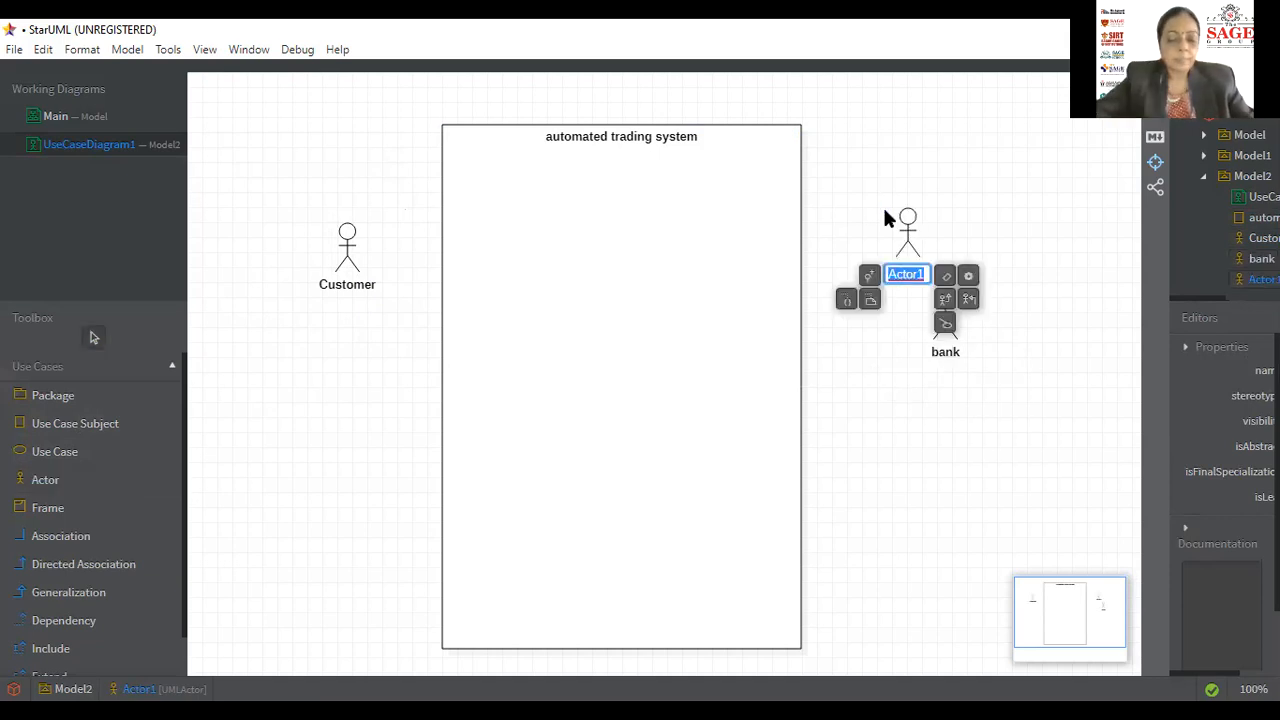
text(amna)
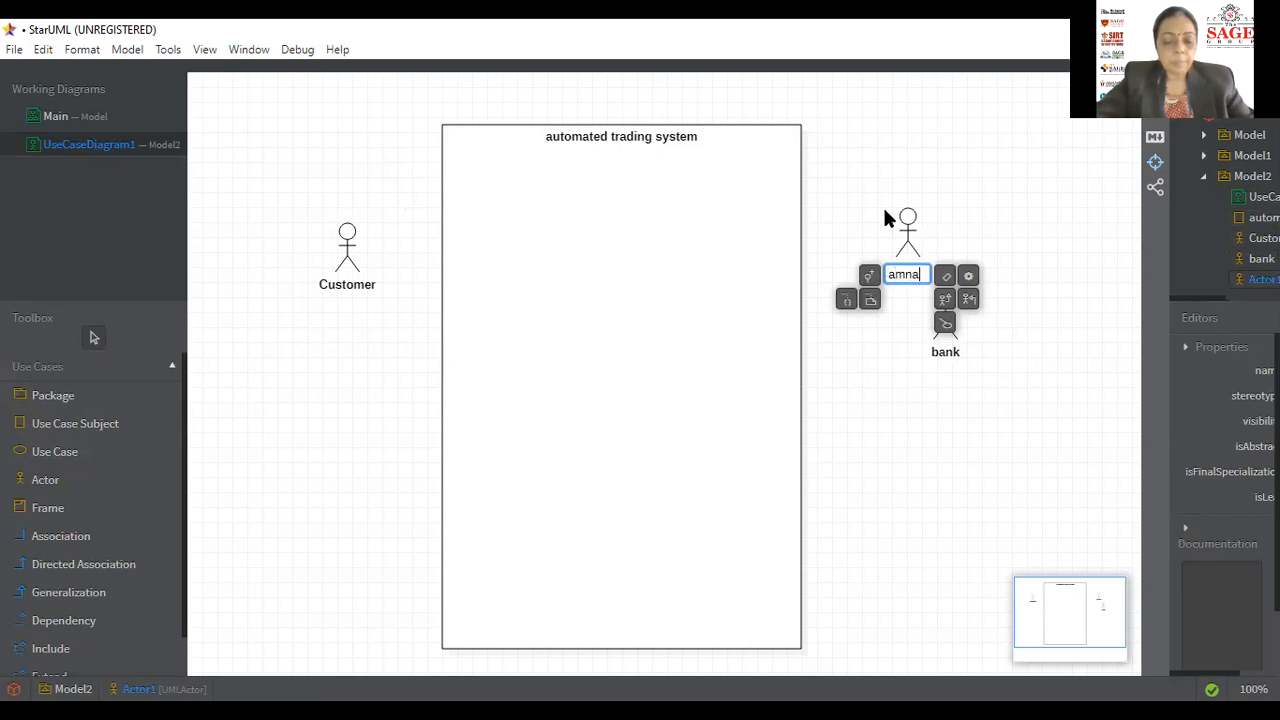
text(ge)
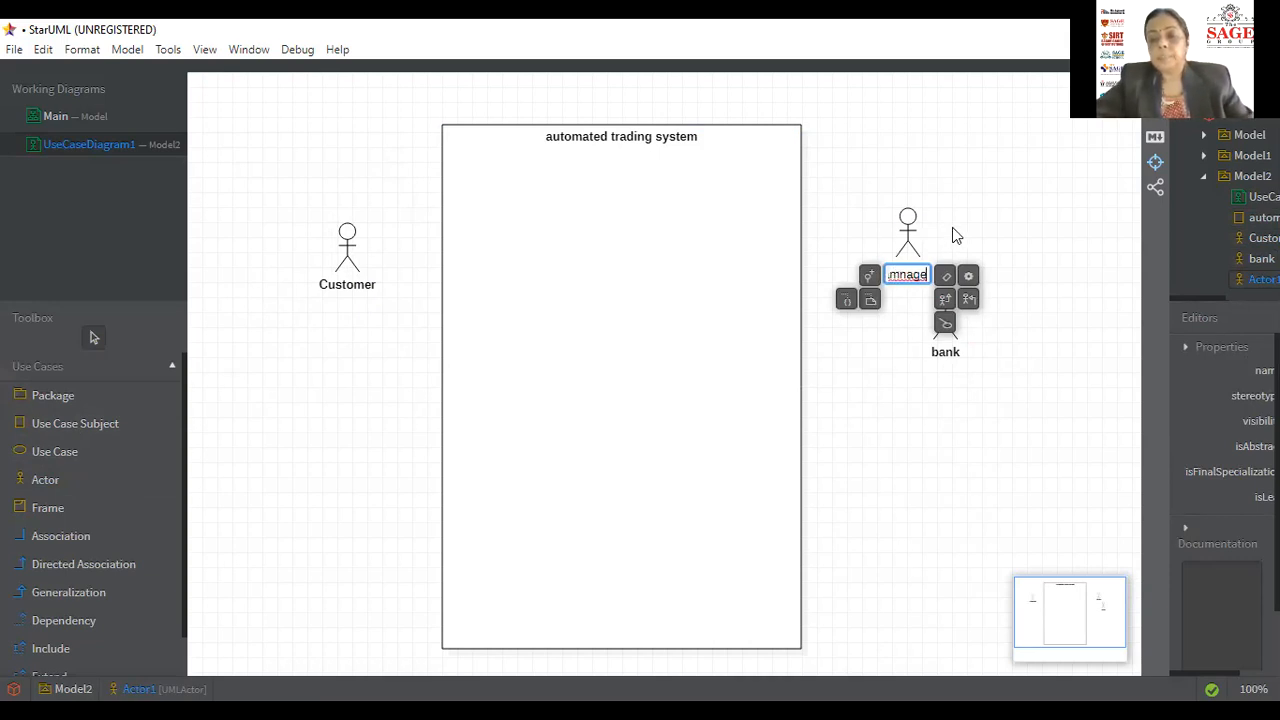
click(921, 238)
drag(921, 238, 965, 473)
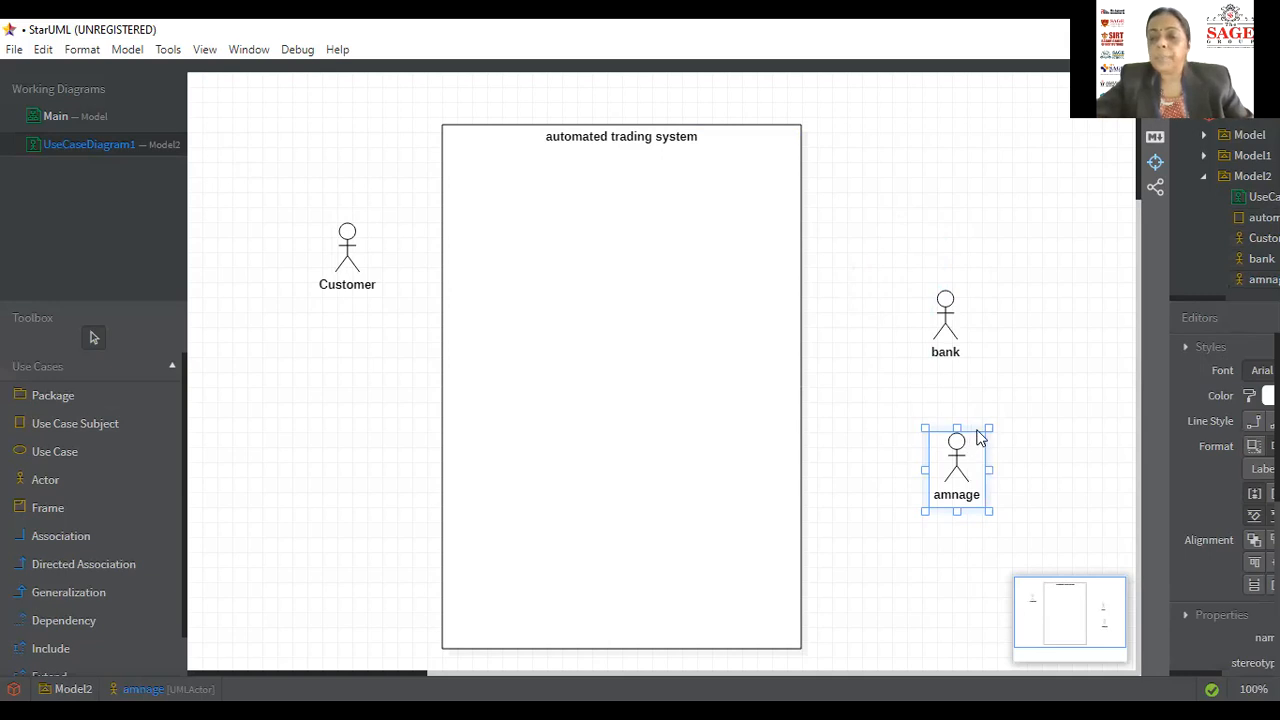
drag(981, 432, 979, 470)
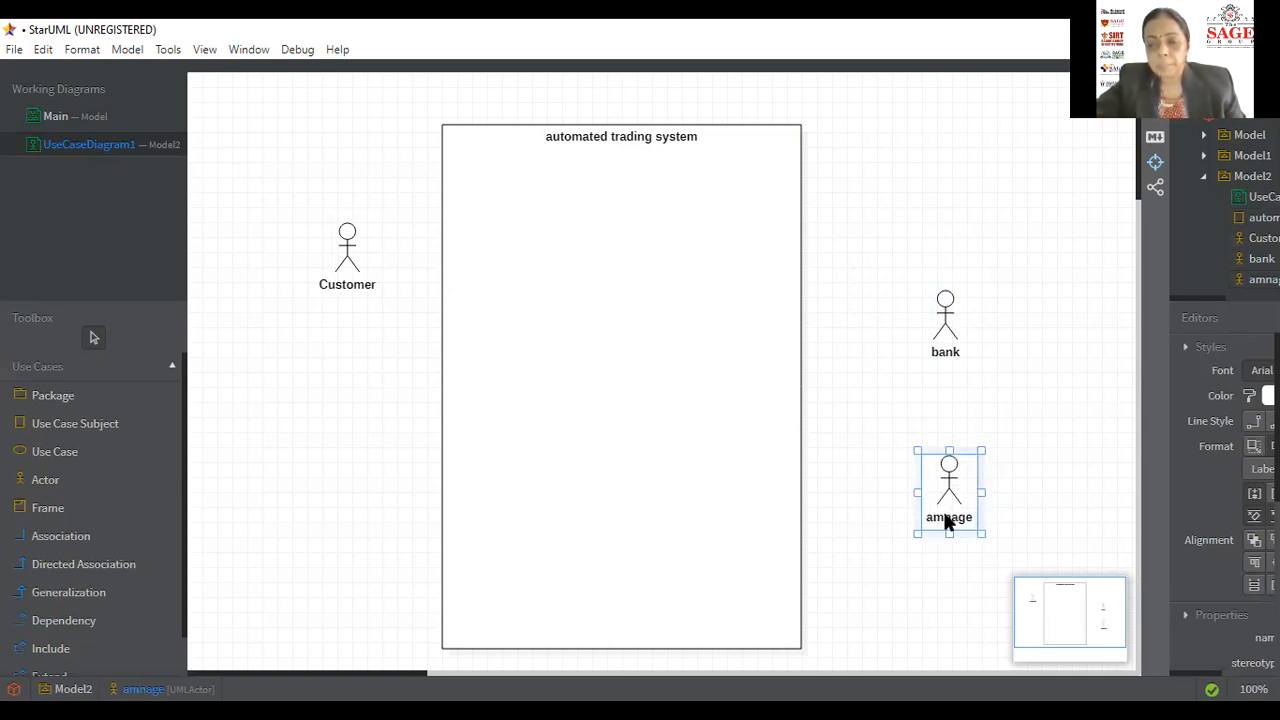
Step: Rename the actor below the bank actor as "manager"
double_click(946, 515)
text(m)
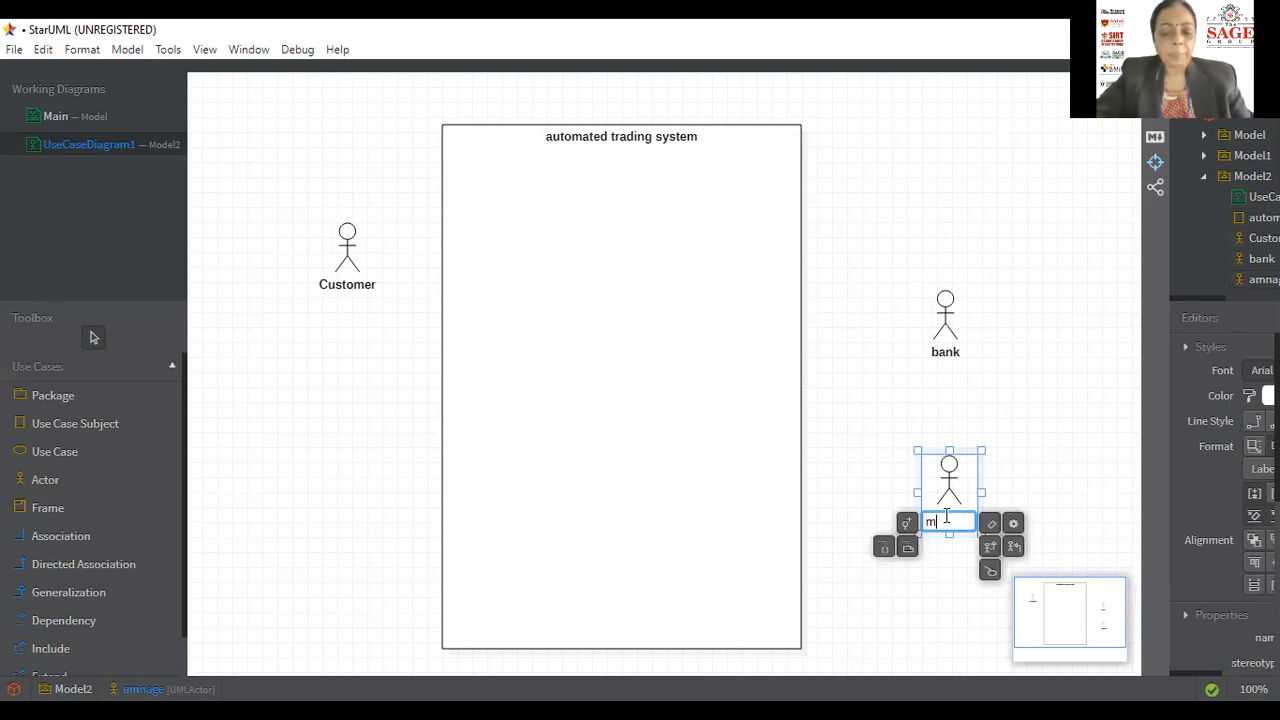
text(anager)
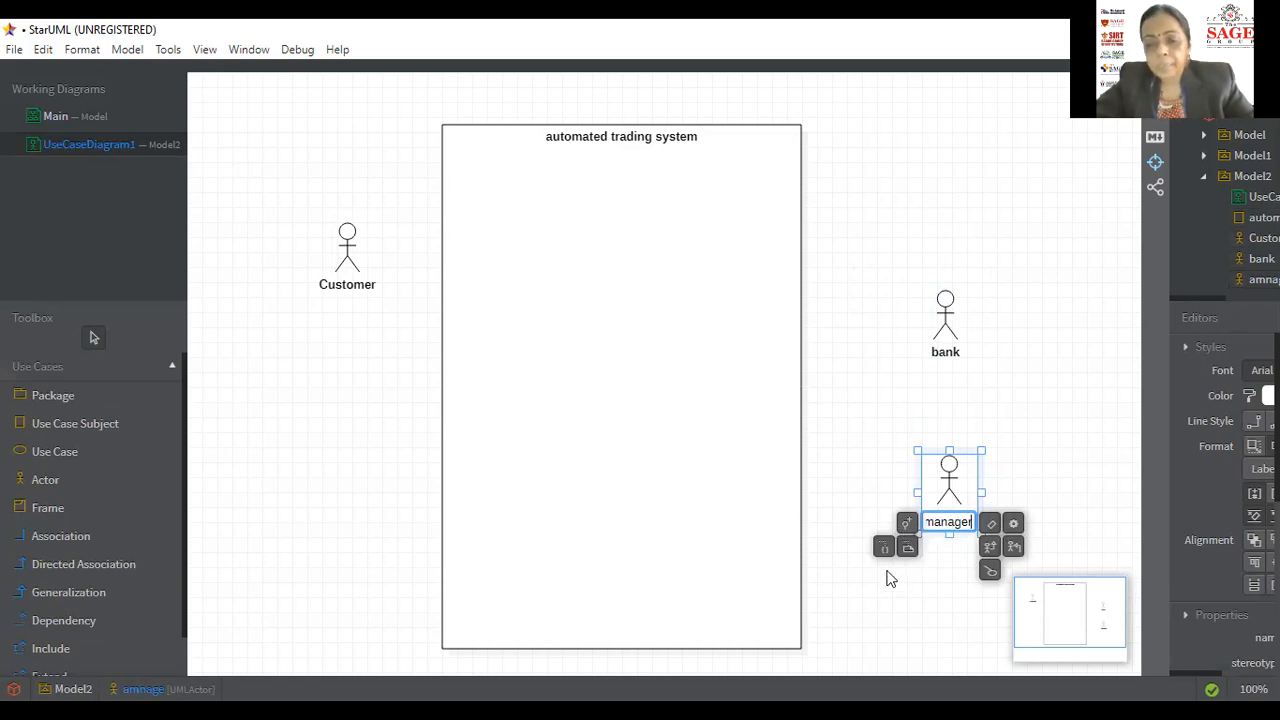
click(866, 496)
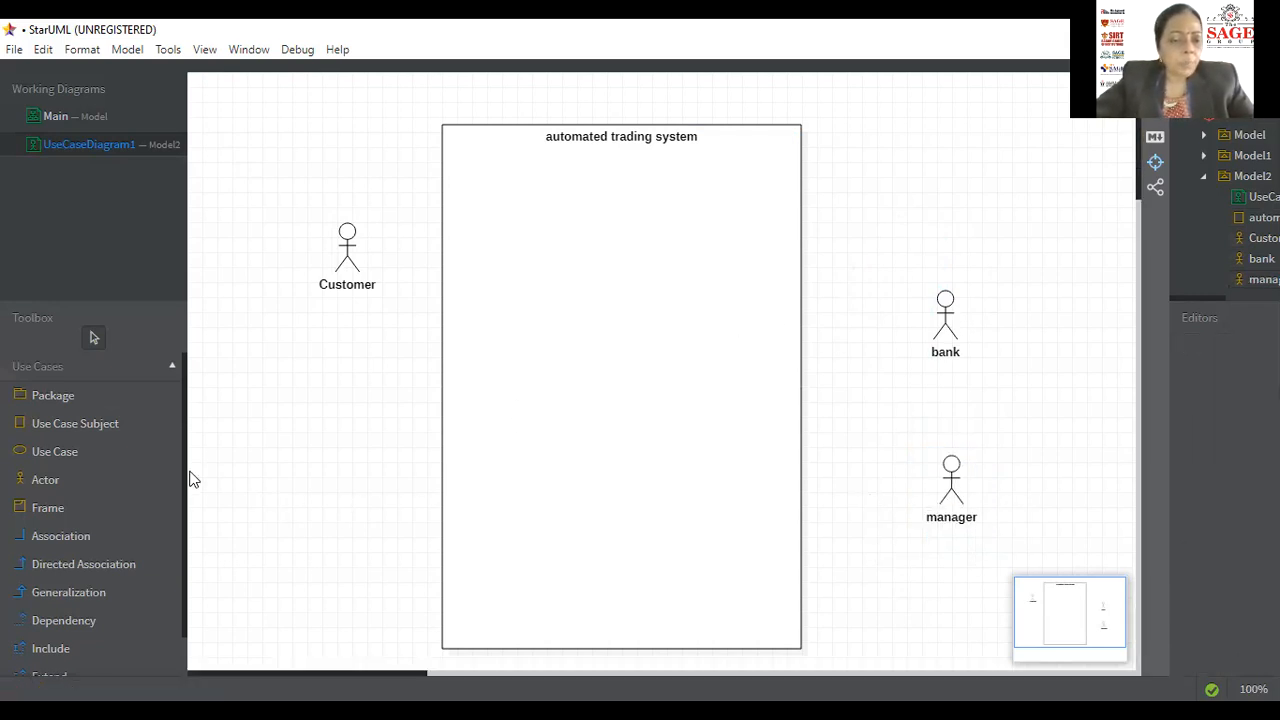
Step: Draw a use case named "access items" in the upper part of the automated trading system subject
click(57, 455)
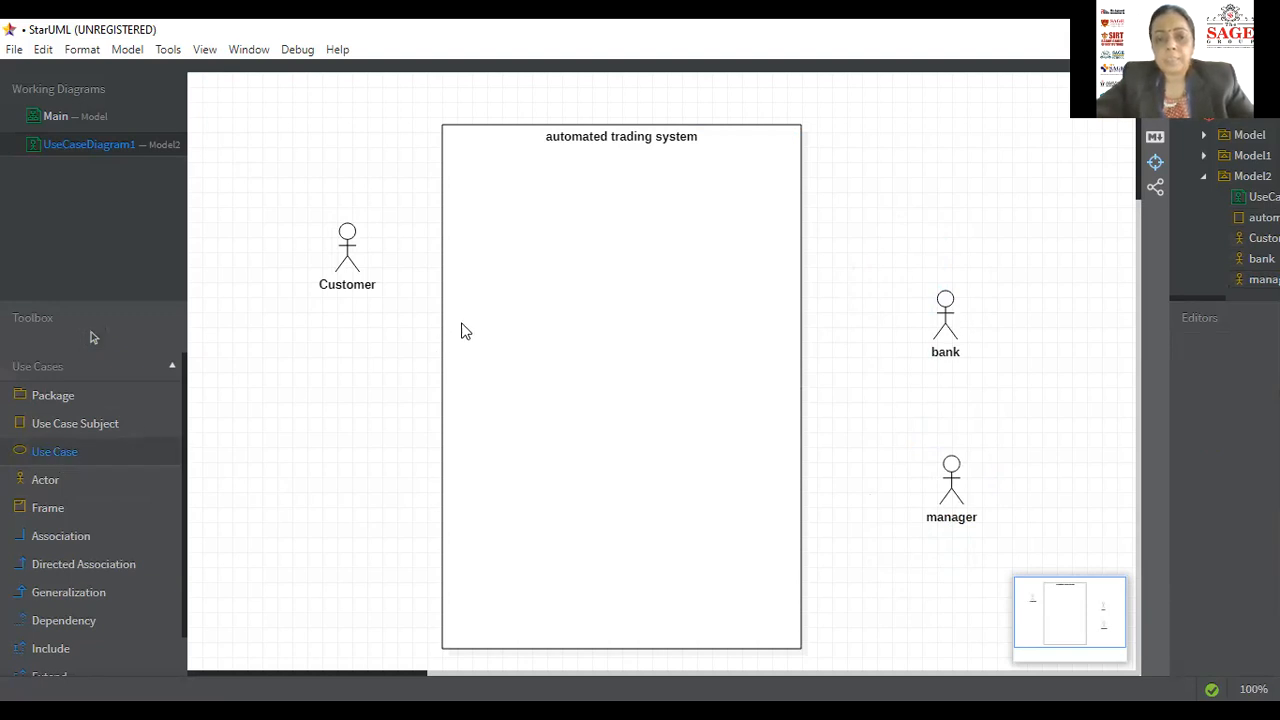
drag(532, 231, 694, 310)
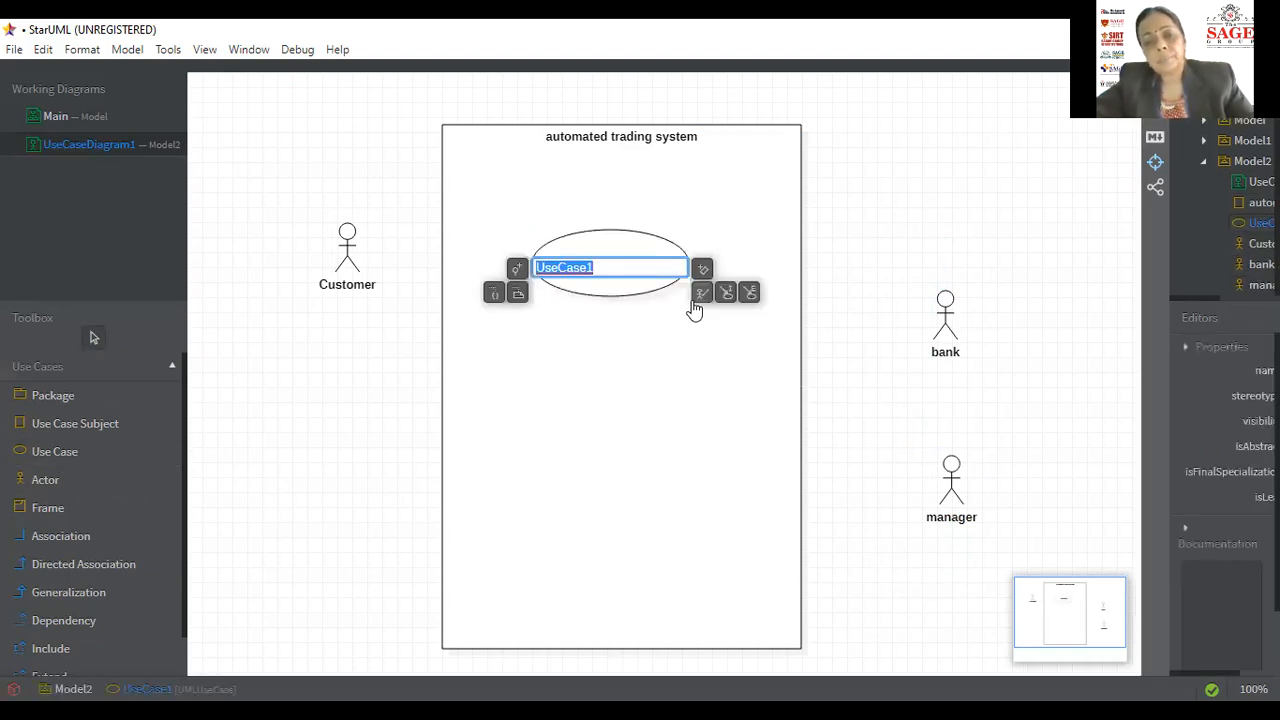
text(acc)
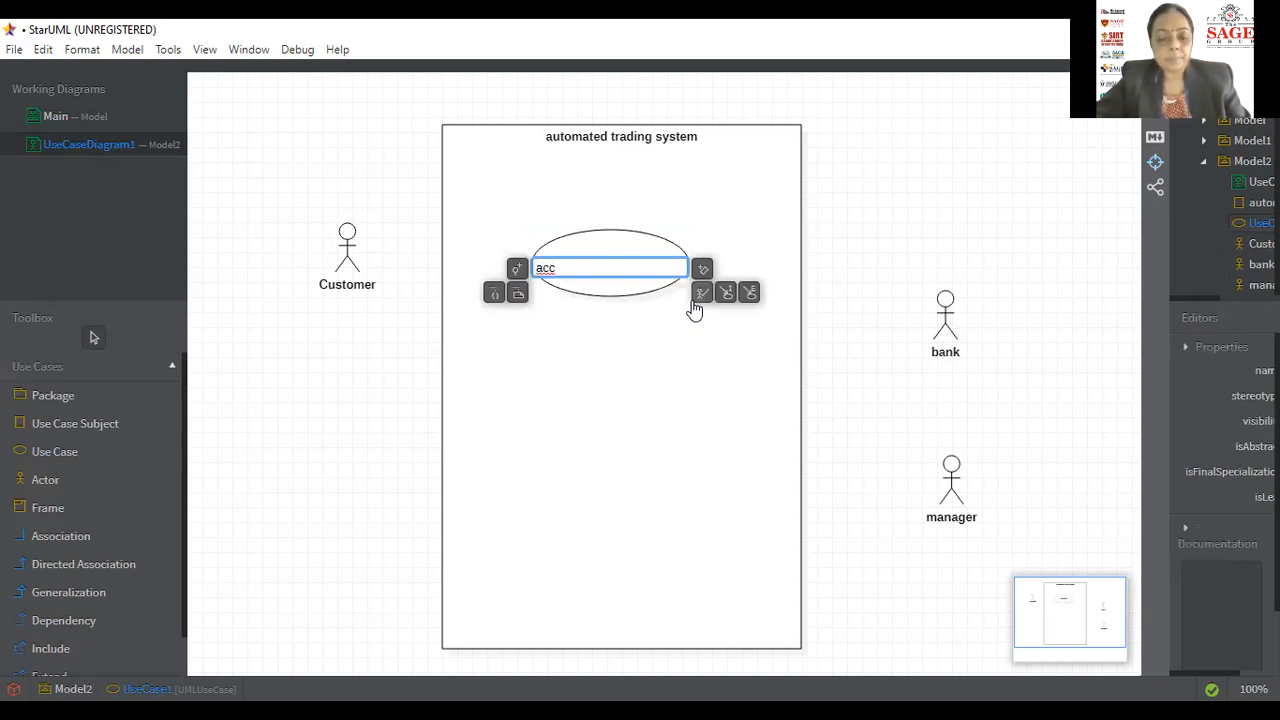
text(ess)
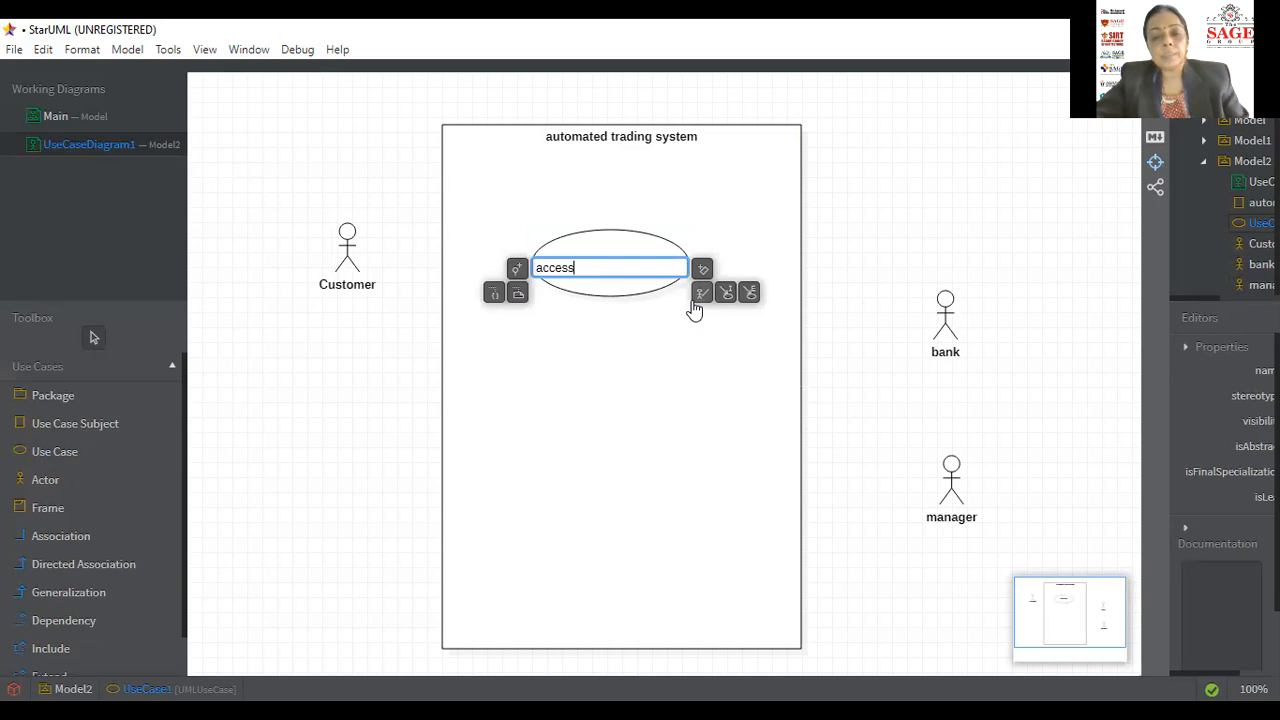
text( items)
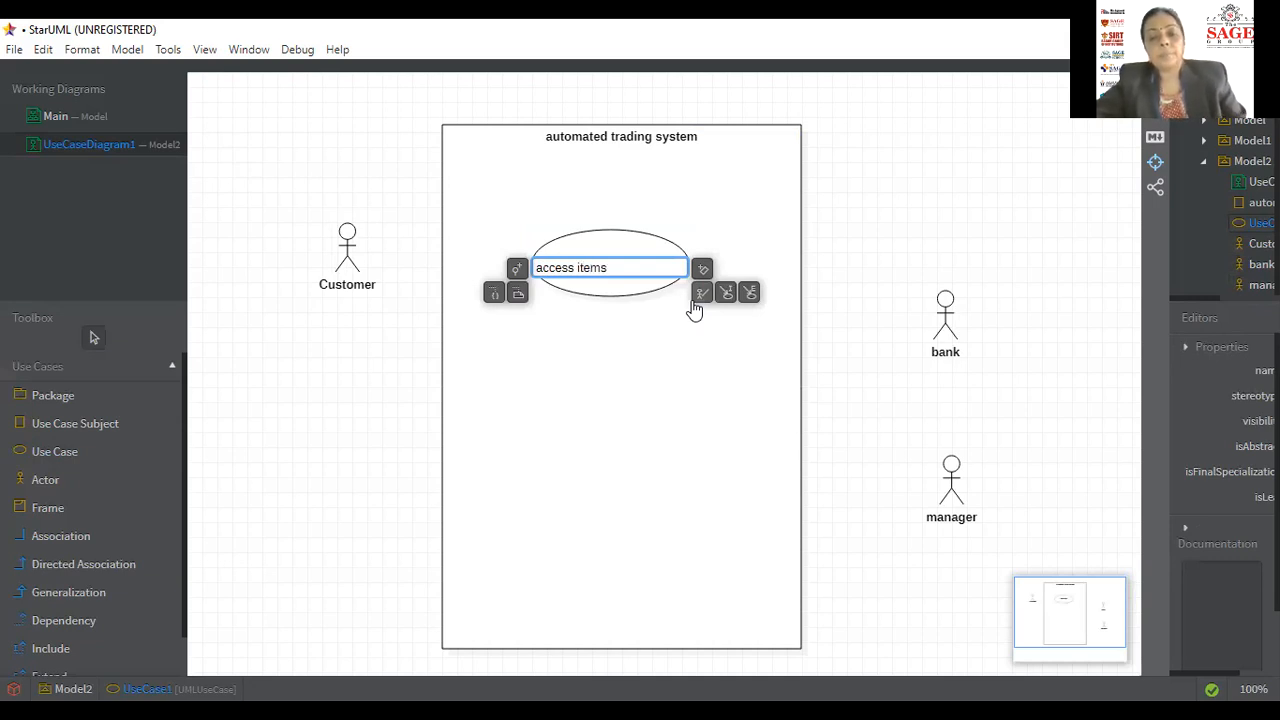
click(623, 329)
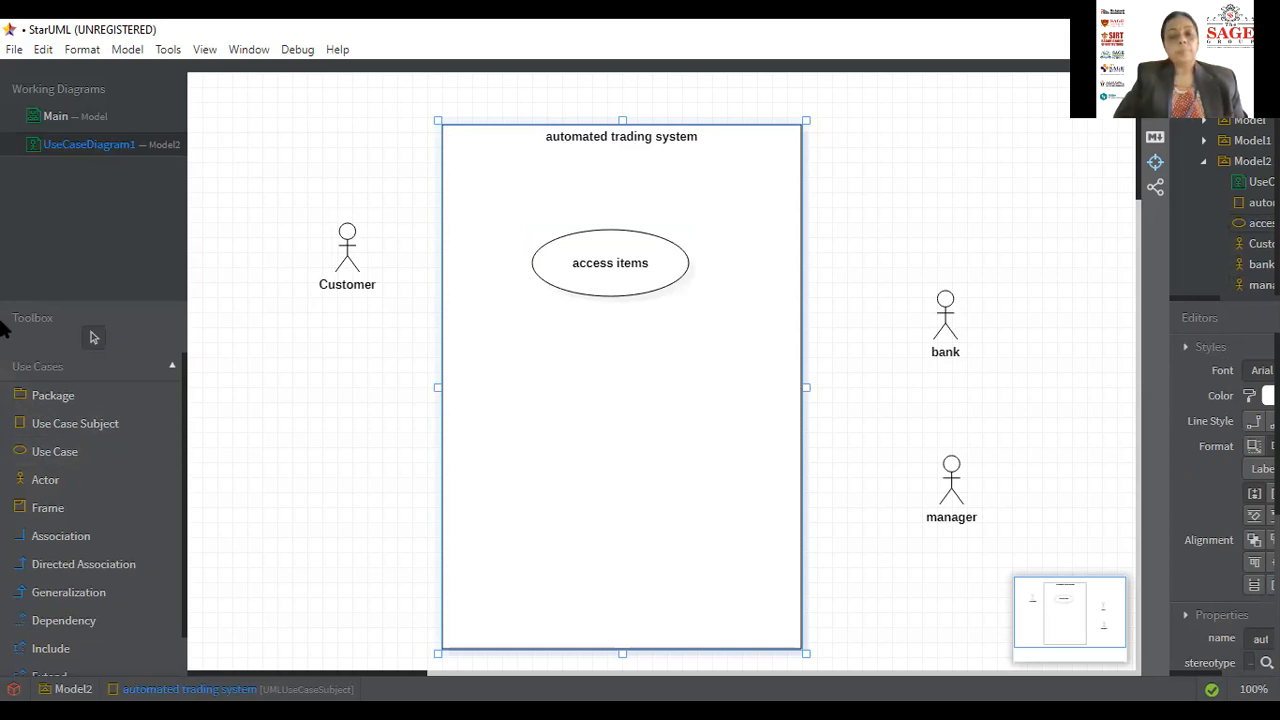
Step: Draw a second use case below "access items" and enter "process order and generate" as its name
click(77, 456)
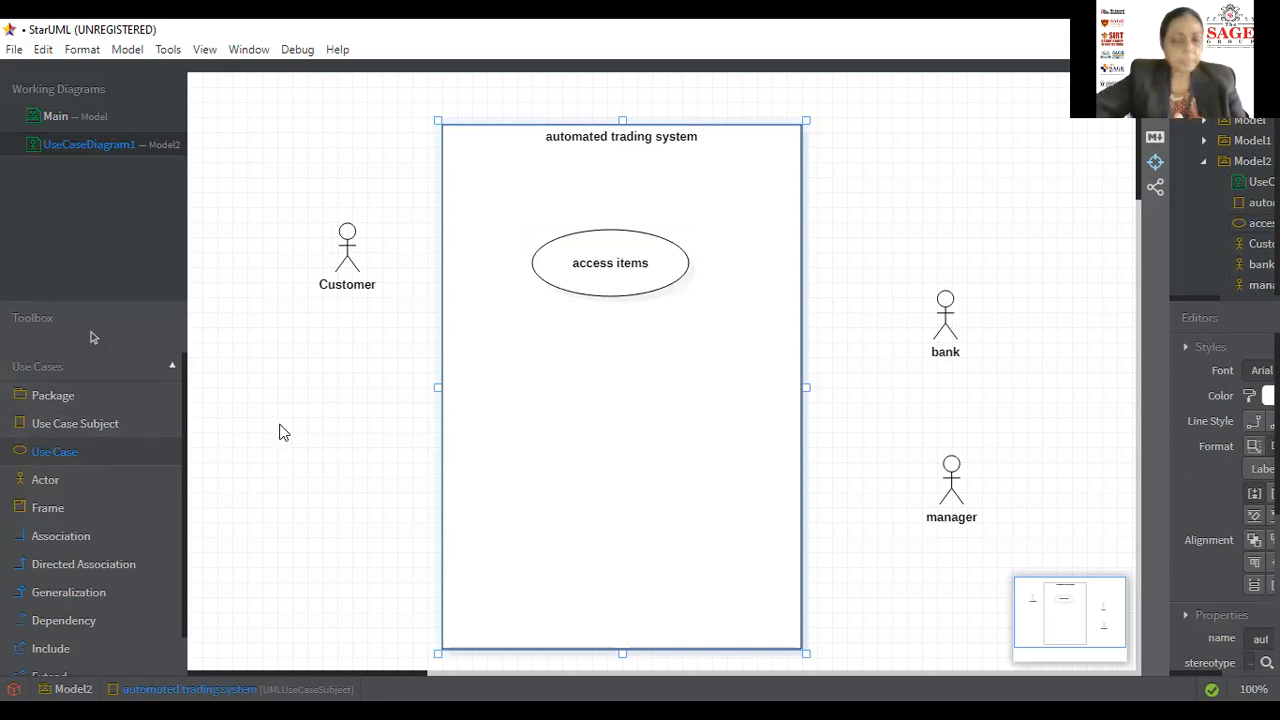
drag(517, 352, 703, 423)
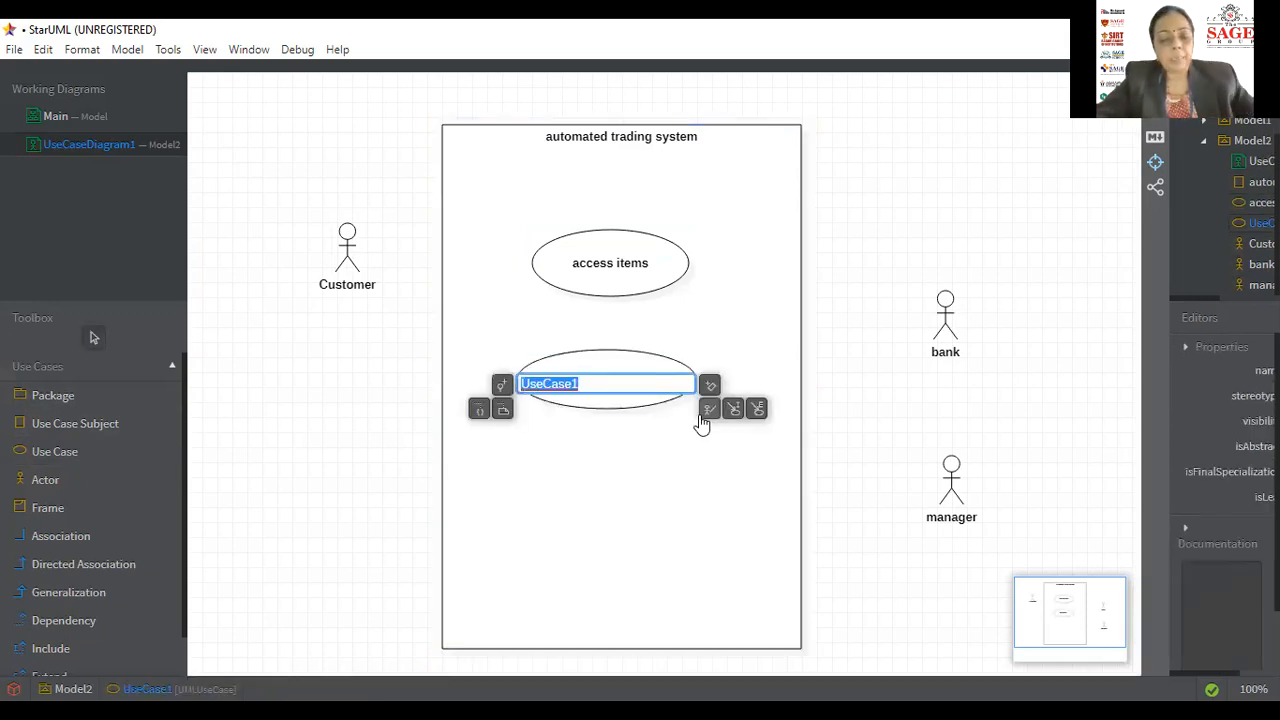
text(pro)
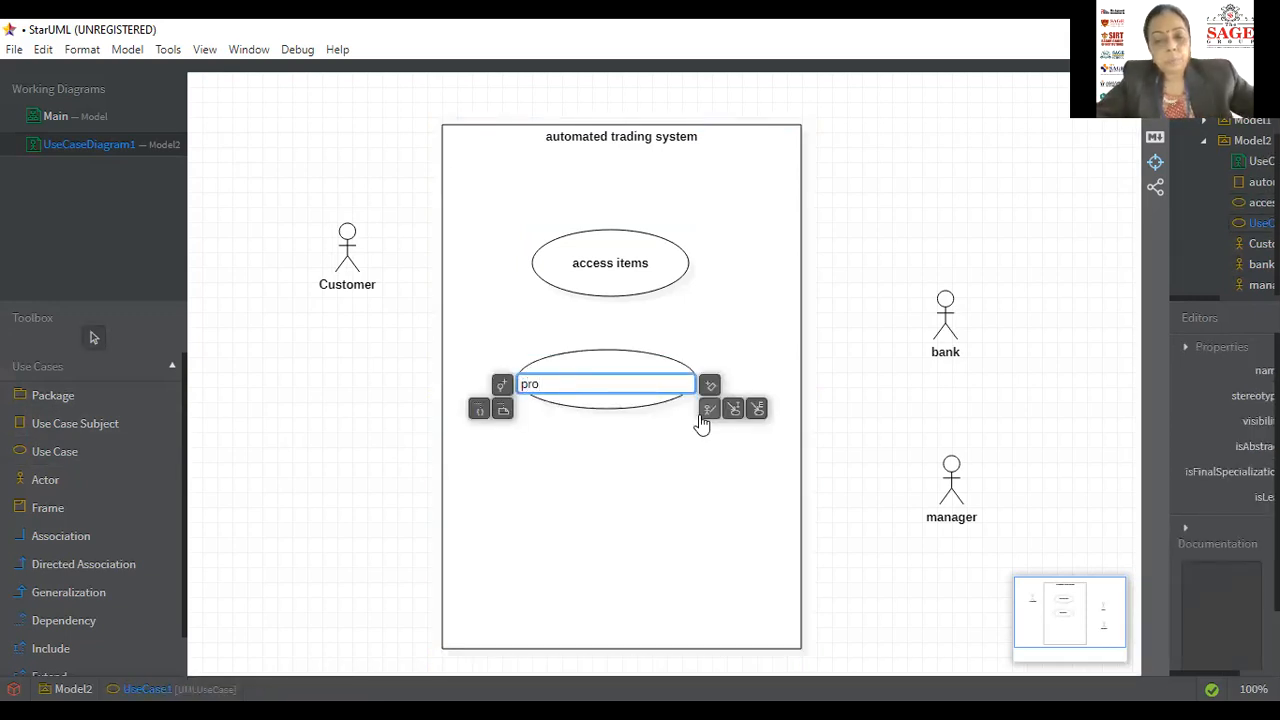
text(ces)
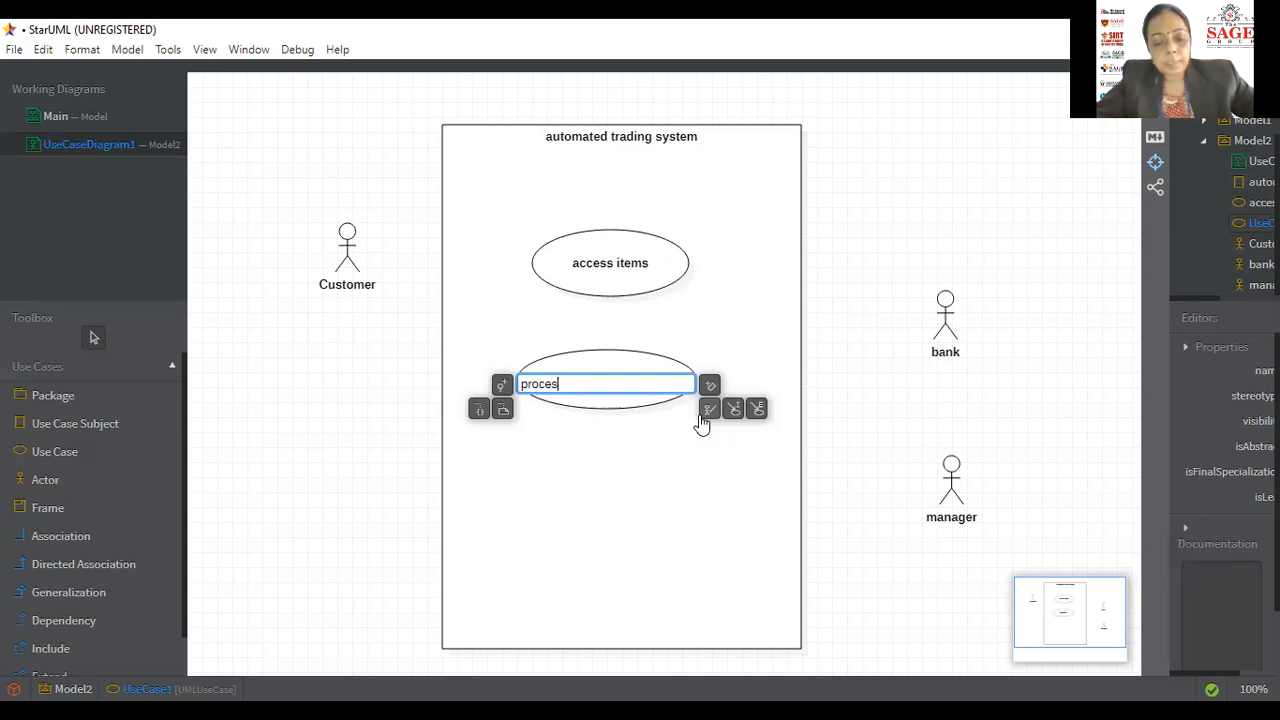
text(s orde ]])
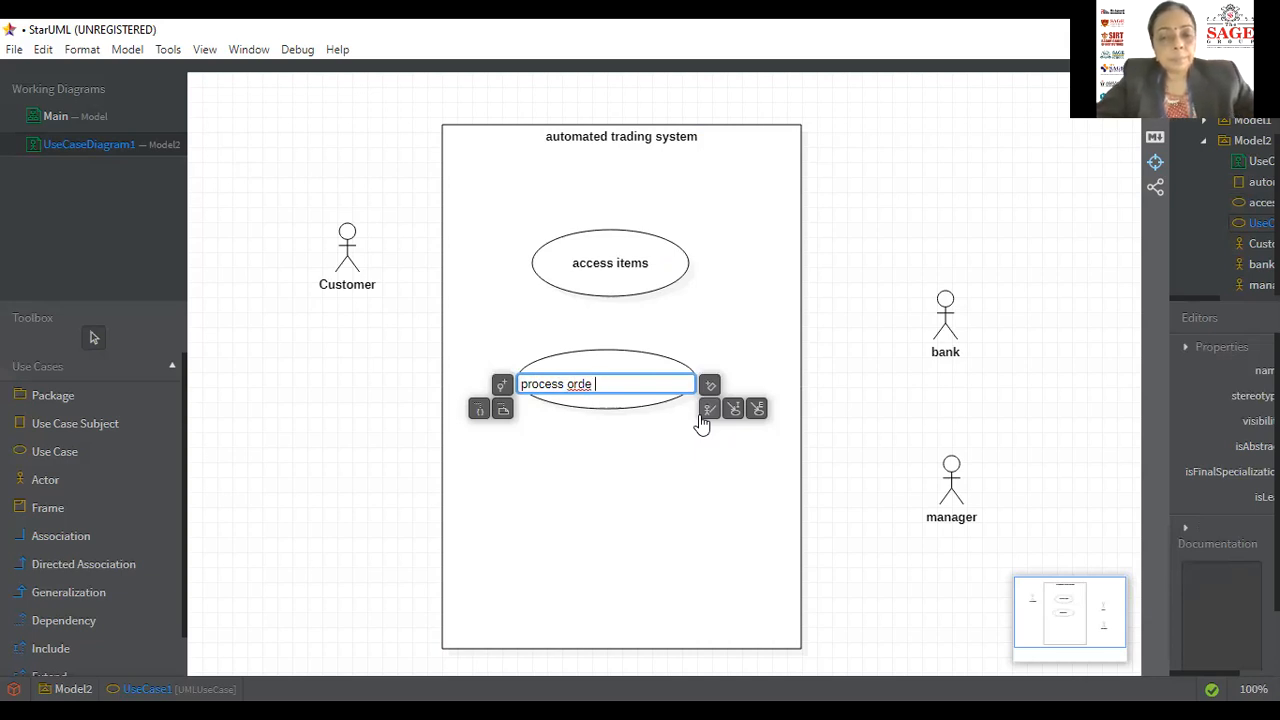
text(r)
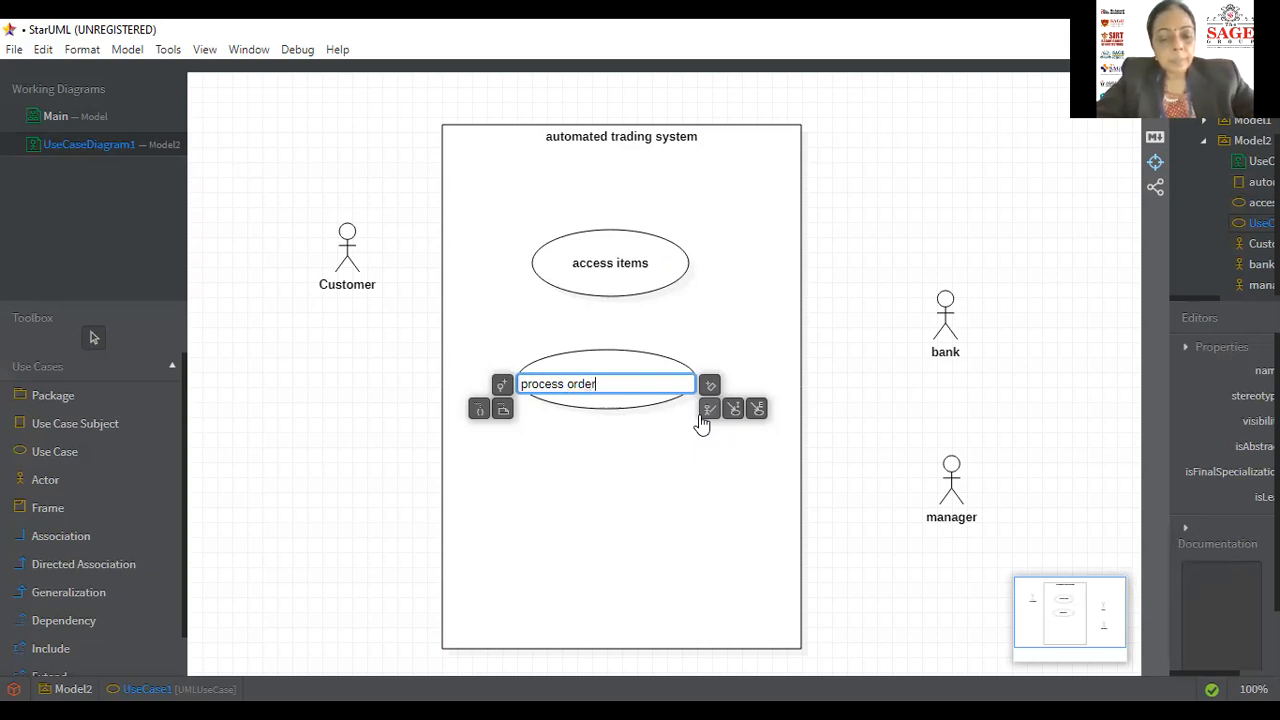
text( and ge)
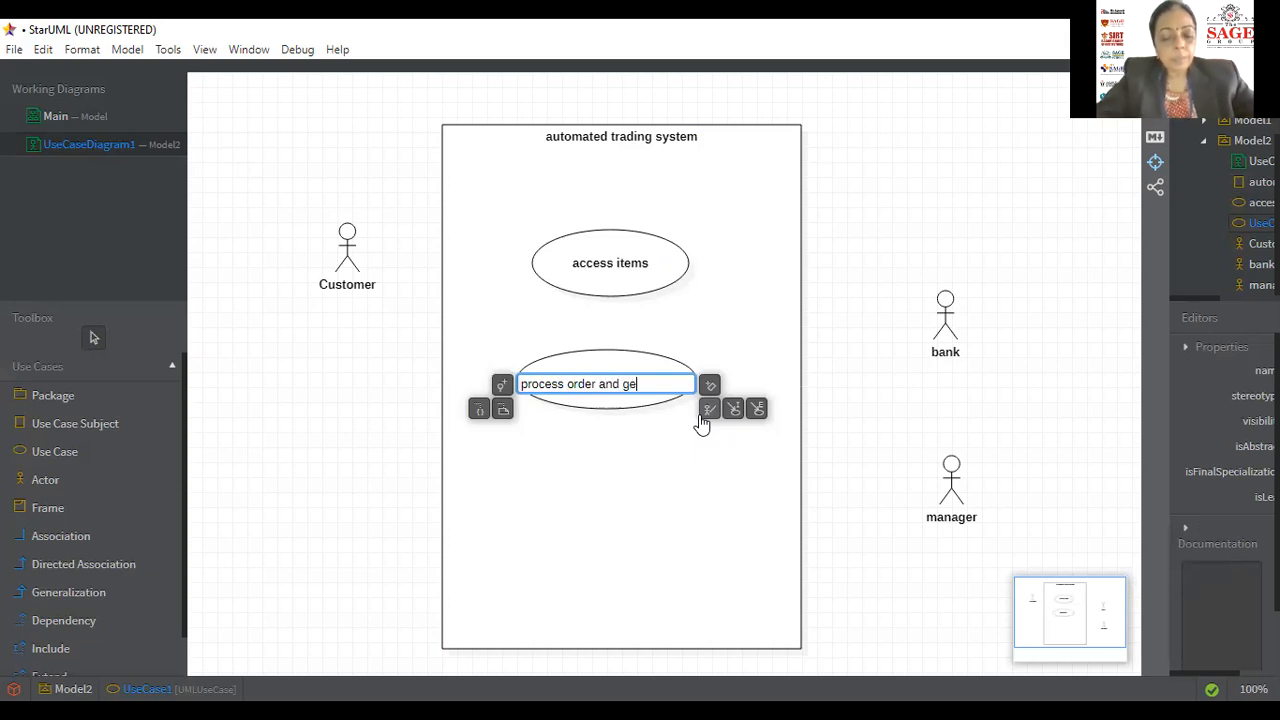
text(nerate)
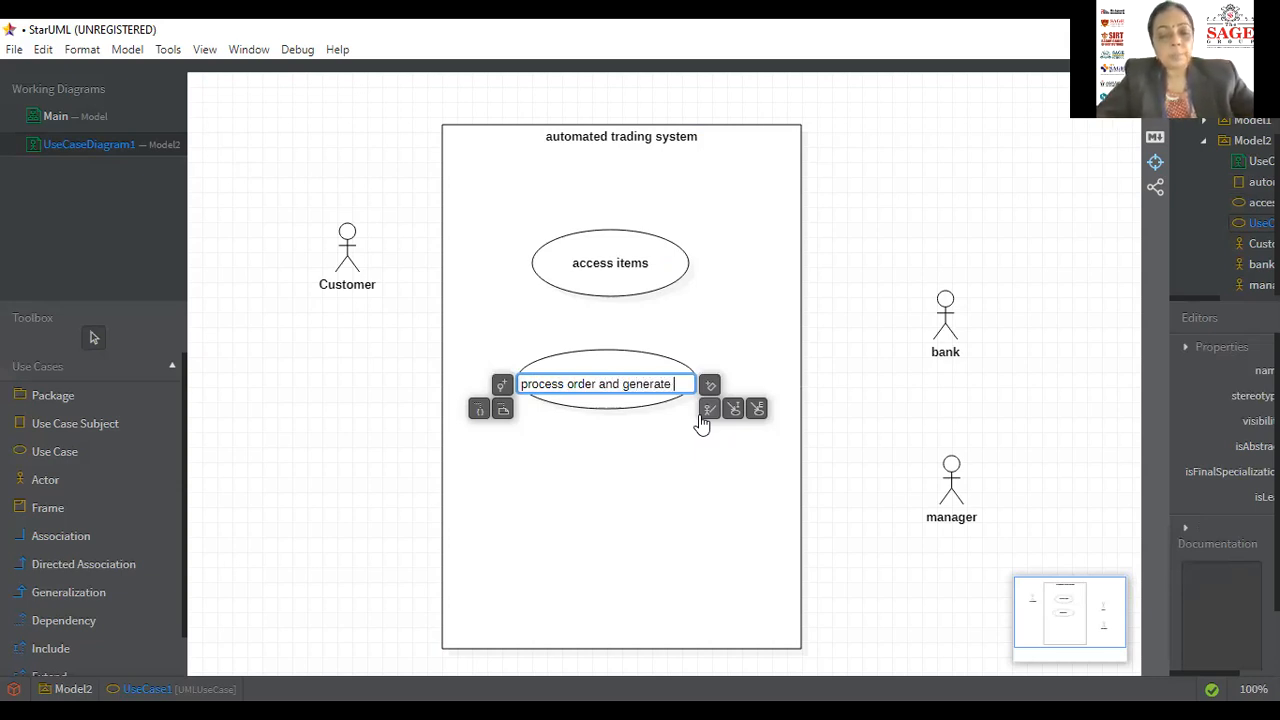